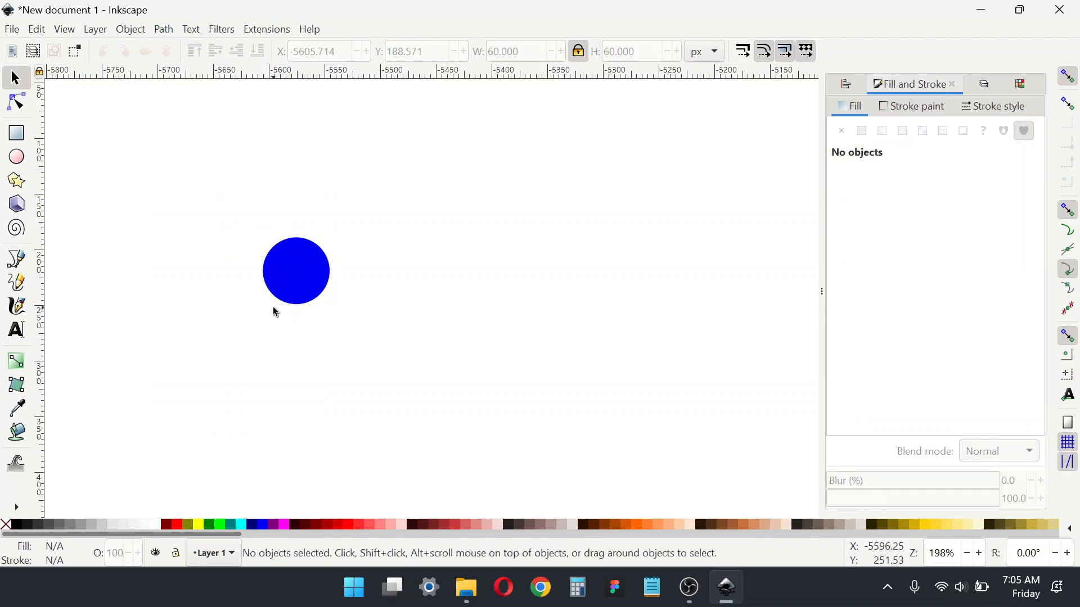
Step: Start creating tiled clones of the blue circle, keeping the P1: simple translation symmetry
{"action": "left_click", "coordinate": [266, 250]}
{"action": "scroll", "coordinate": [304, 272], "scroll_direction": "down", "scroll_amount": 3}
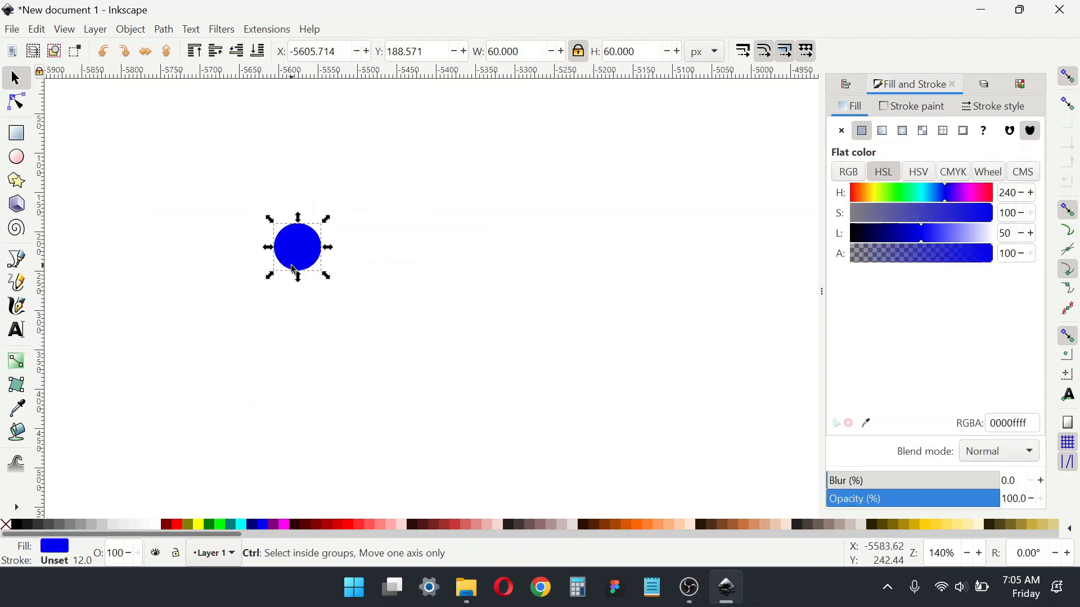
{"action": "left_click", "coordinate": [37, 30]}
{"action": "mouse_move", "coordinate": [186, 253]}
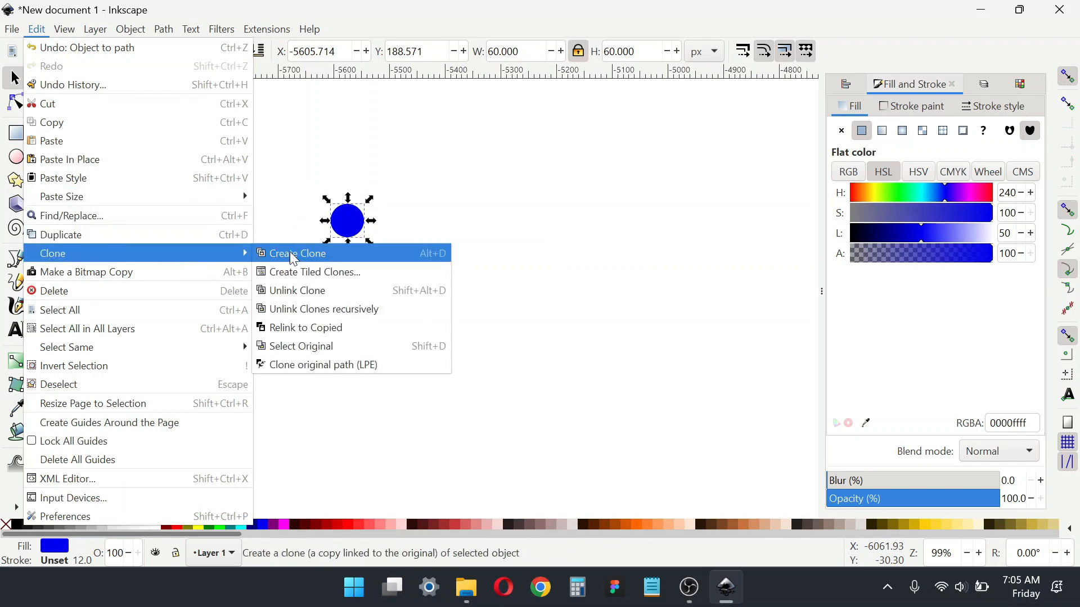
{"action": "left_click", "coordinate": [313, 272]}
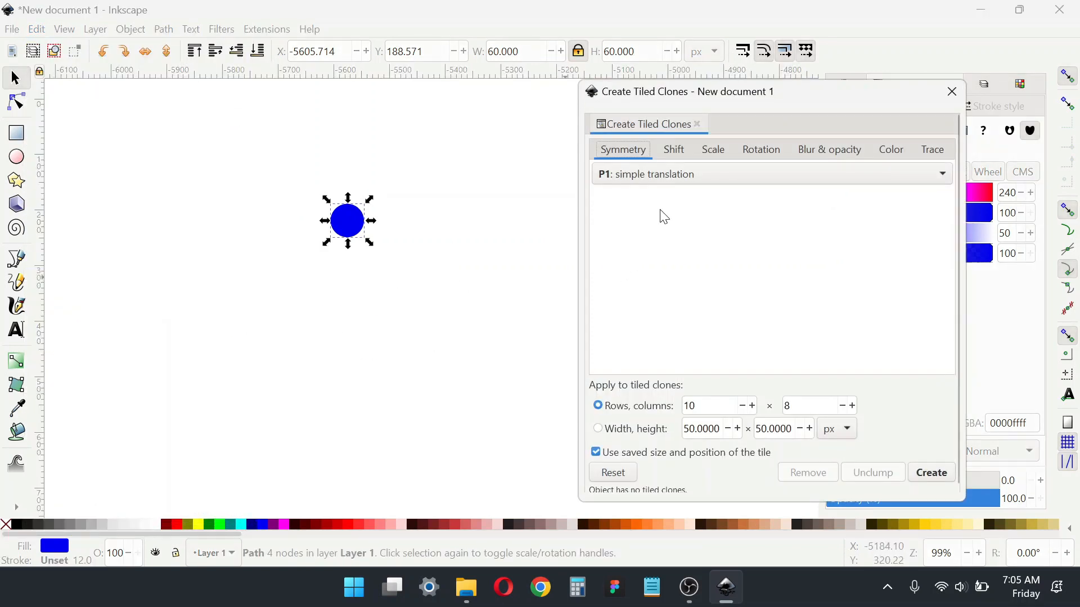
{"action": "left_click", "coordinate": [682, 176]}
{"action": "left_click", "coordinate": [686, 180]}
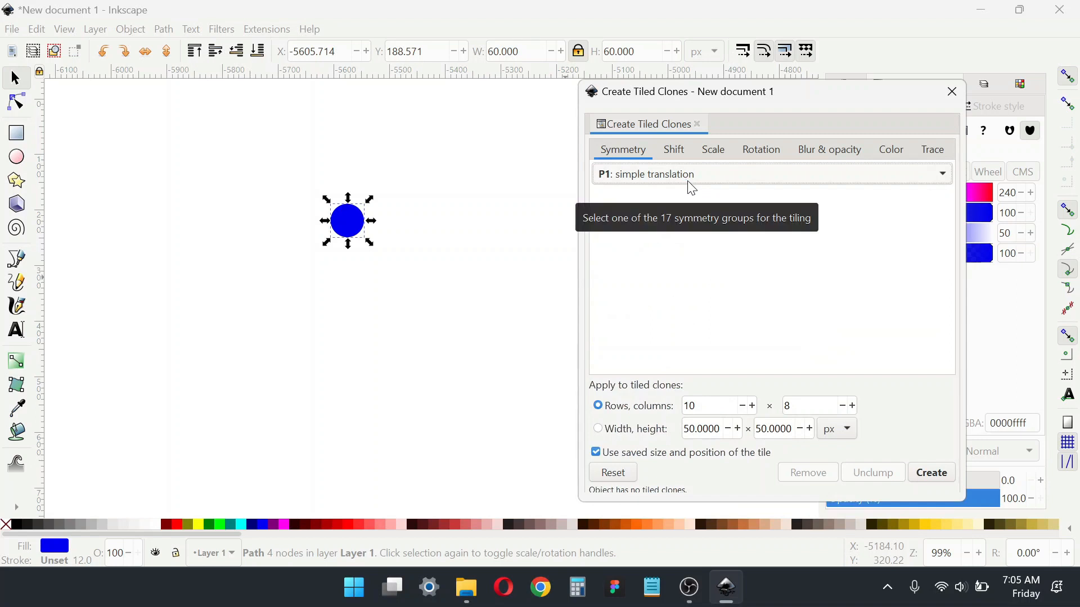
Step: Set the tiled clones to 10 rows and 8 columns
{"action": "left_click", "coordinate": [719, 408]}
{"action": "key", "text": "ctrl+a"}
{"action": "type", "text": "1"}
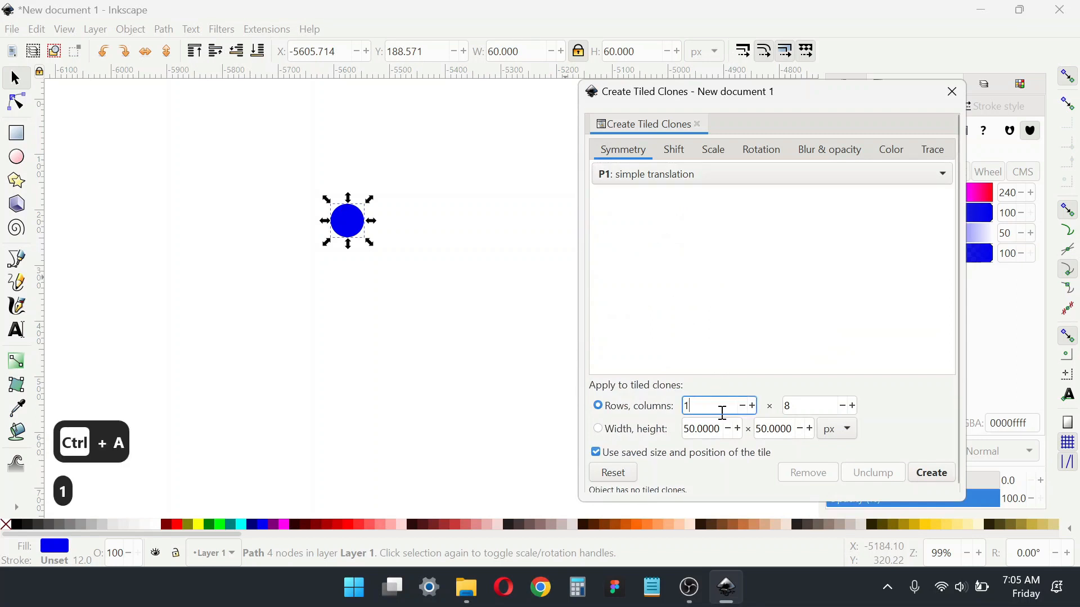
{"action": "type", "text": "0"}
{"action": "left_click", "coordinate": [793, 406]}
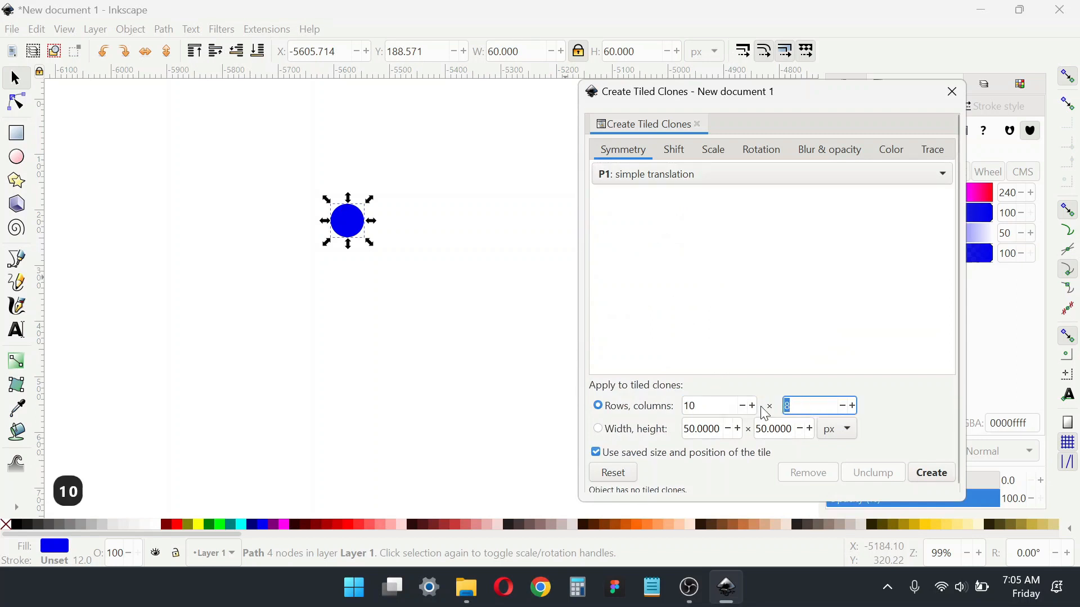
{"action": "type", "text": "8"}
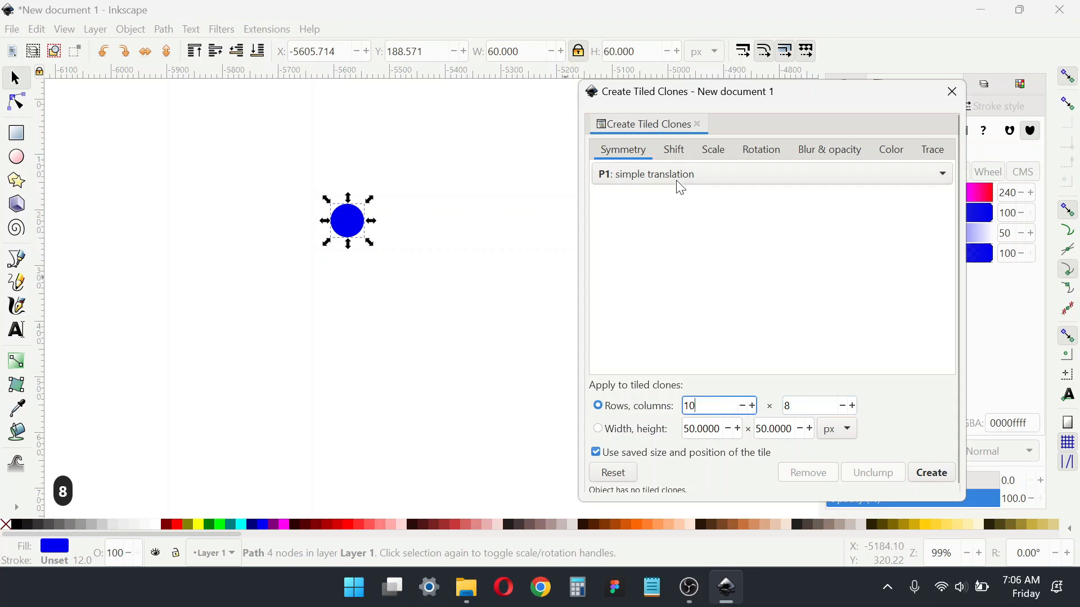
Step: Set the clone spacing to a 40% X shift per column and a 40% Y shift per row
{"action": "left_click", "coordinate": [675, 150]}
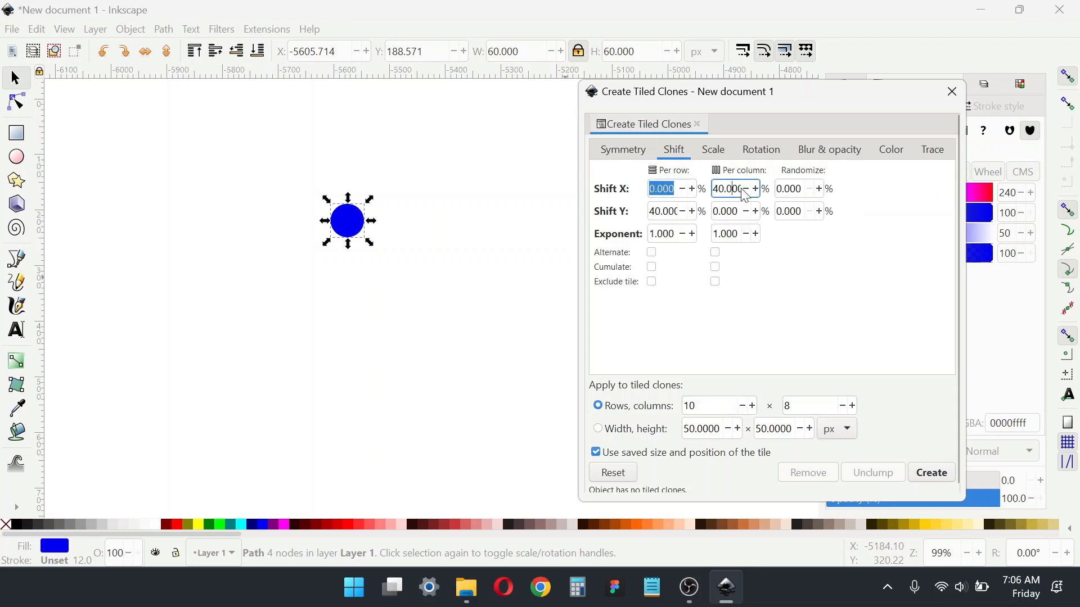
{"action": "key", "text": "ctrl+a"}
{"action": "type", "text": "4"}
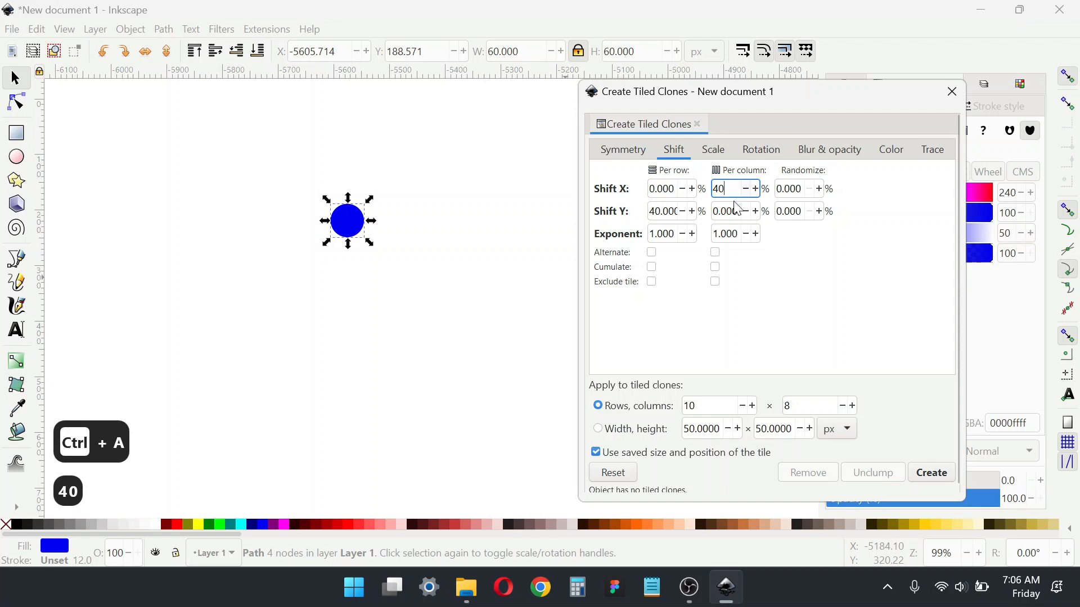
{"action": "left_click", "coordinate": [669, 213]}
{"action": "key", "text": "ctrl+a"}
{"action": "type", "text": "40"}
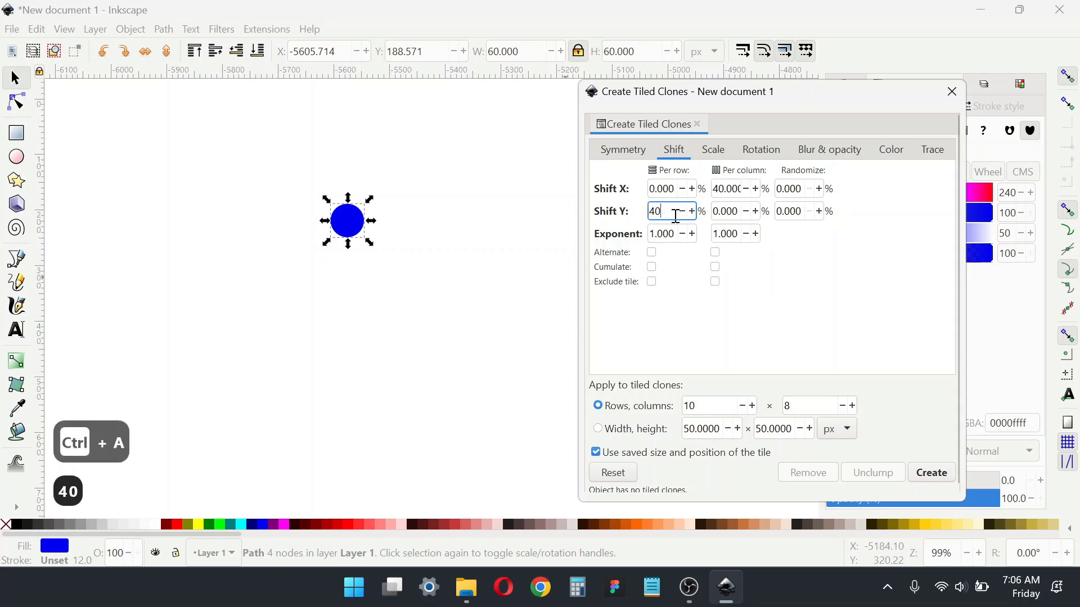
{"action": "key", "text": "Return"}
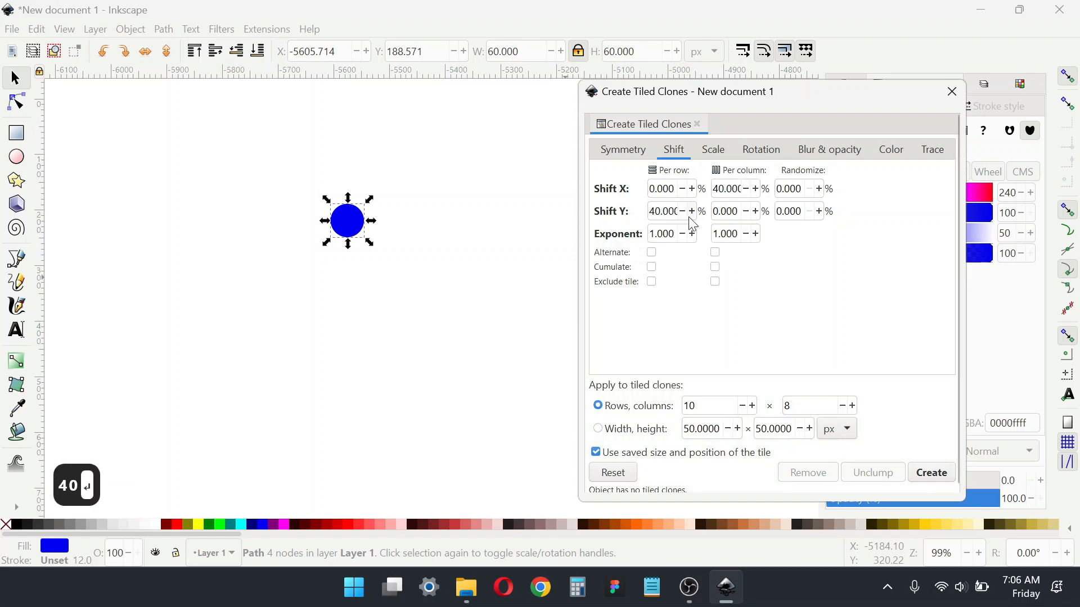
{"action": "left_click", "coordinate": [722, 151]}
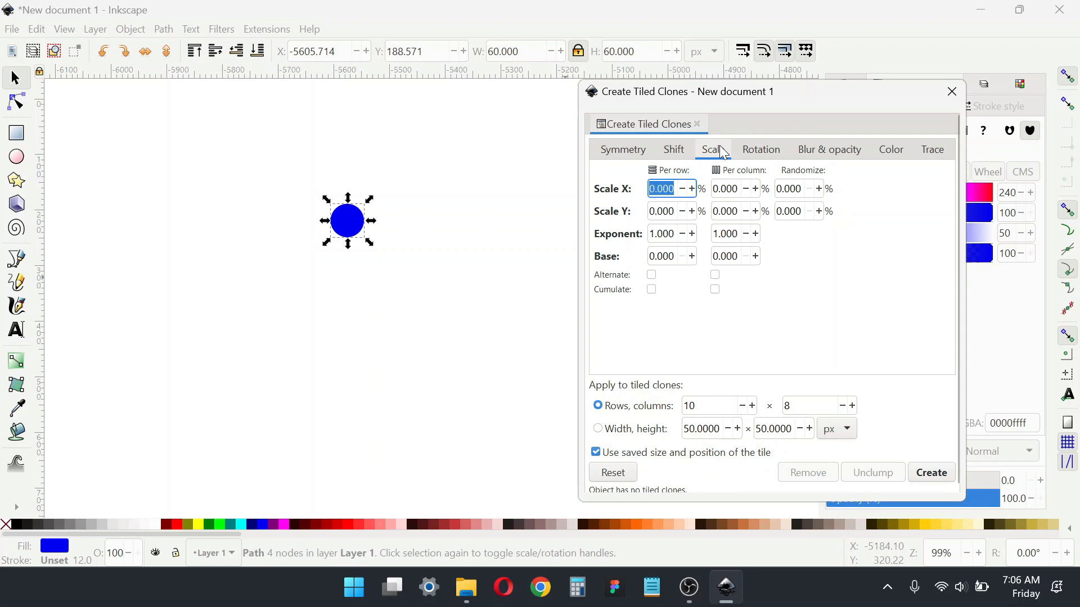
{"action": "left_click", "coordinate": [674, 151]}
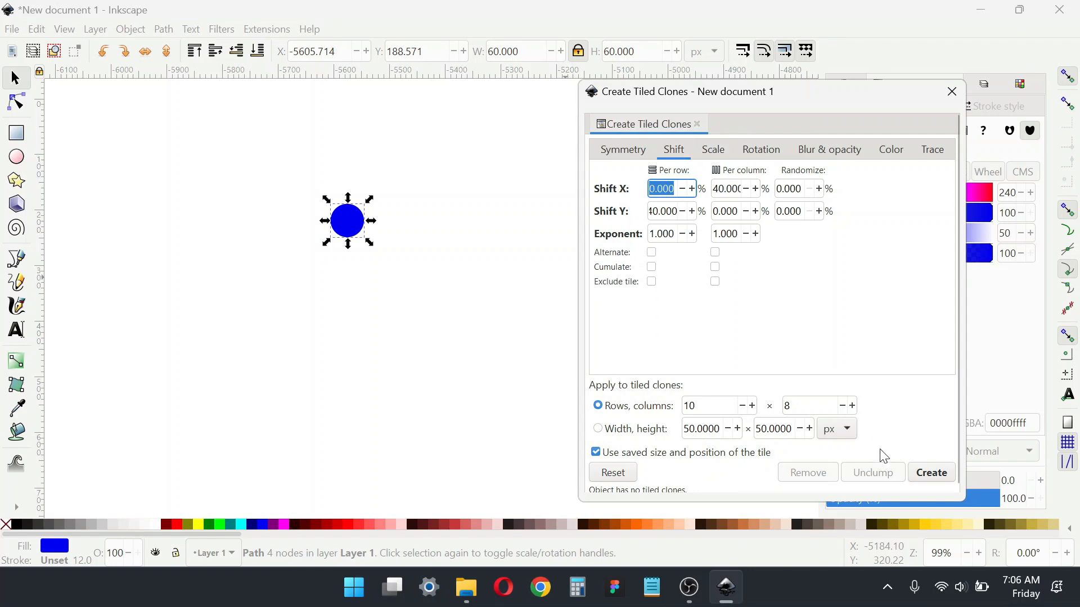
Step: Create the grid of tiled circle clones and close the tiled clones settings
{"action": "left_click", "coordinate": [931, 477]}
{"action": "scroll", "coordinate": [225, 321], "scroll_direction": "down", "scroll_amount": 2}
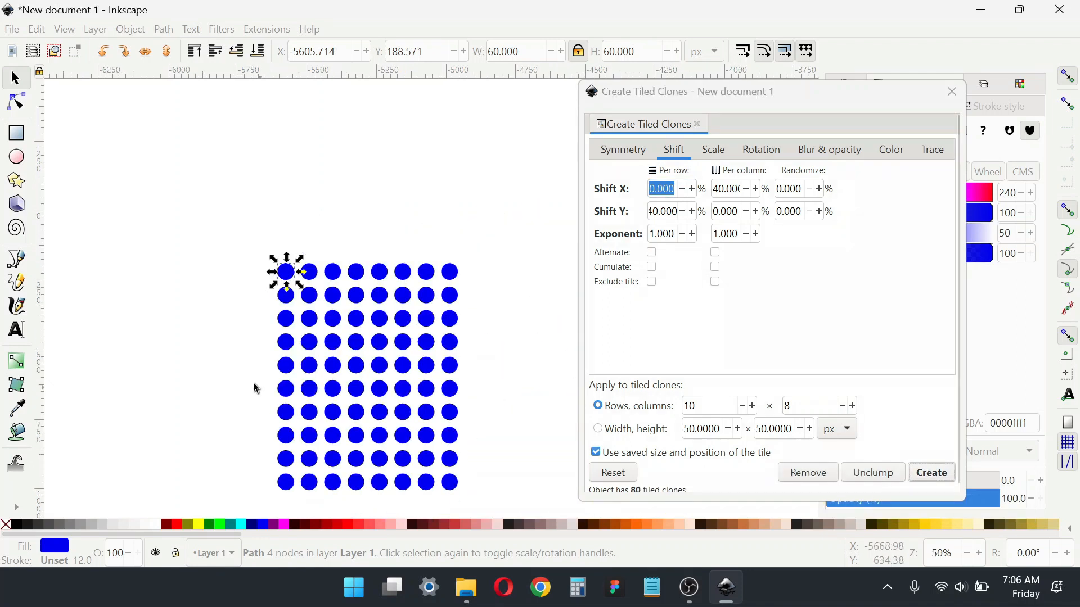
{"action": "scroll", "coordinate": [248, 342], "scroll_direction": "down", "scroll_amount": 2}
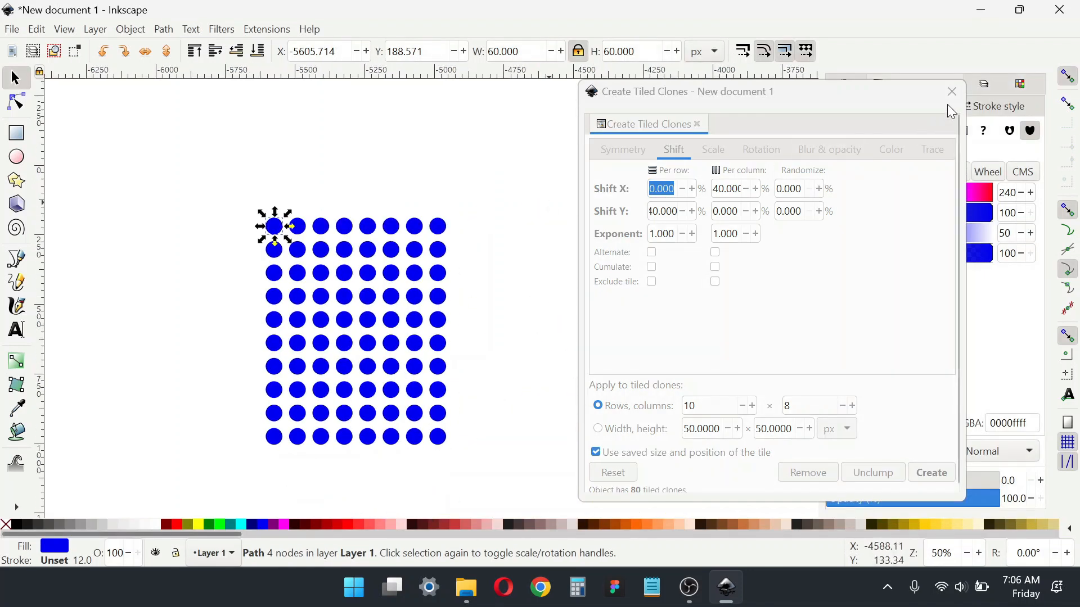
{"action": "left_click", "coordinate": [951, 91]}
{"action": "left_click", "coordinate": [477, 204]}
Step: Pull the extra circle clone out of the grid's upper-left corner and delete it
{"action": "left_click", "coordinate": [277, 236]}
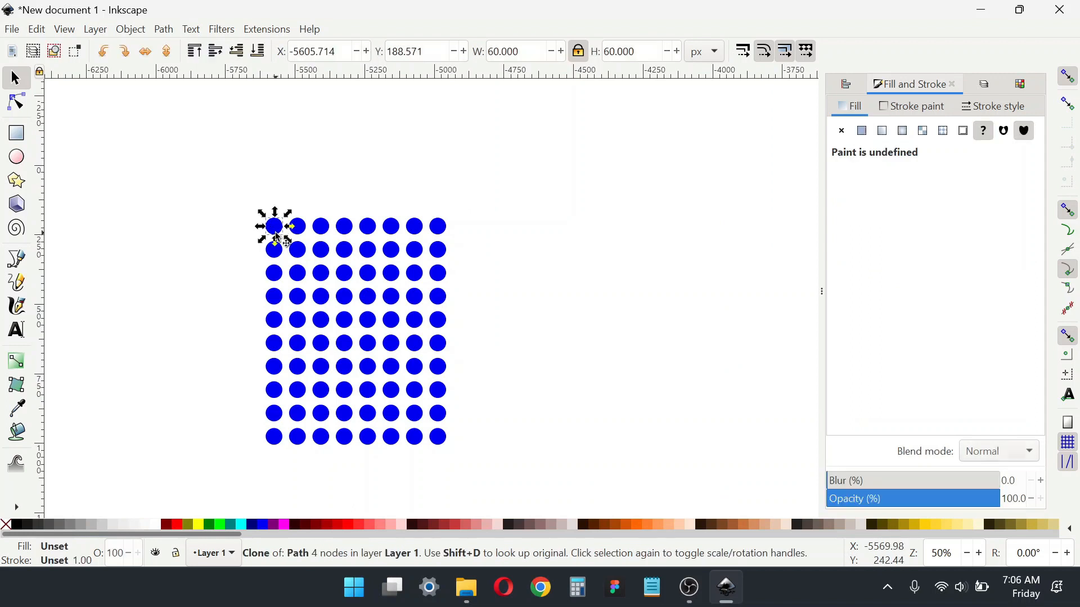
{"action": "left_click_drag", "start_coordinate": [277, 237], "coordinate": [205, 240]}
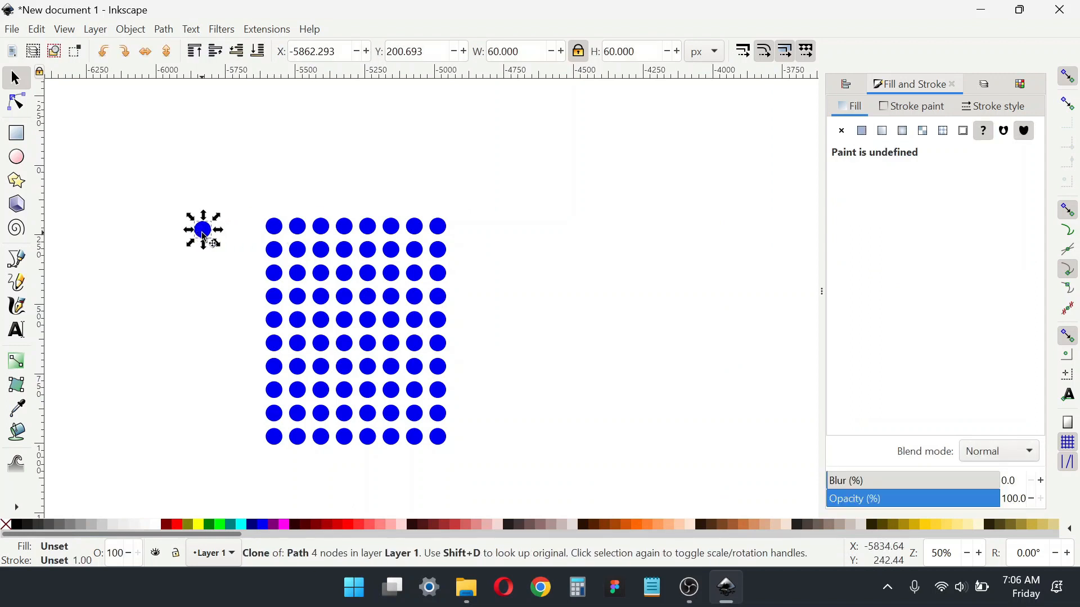
{"action": "right_click", "coordinate": [205, 239]}
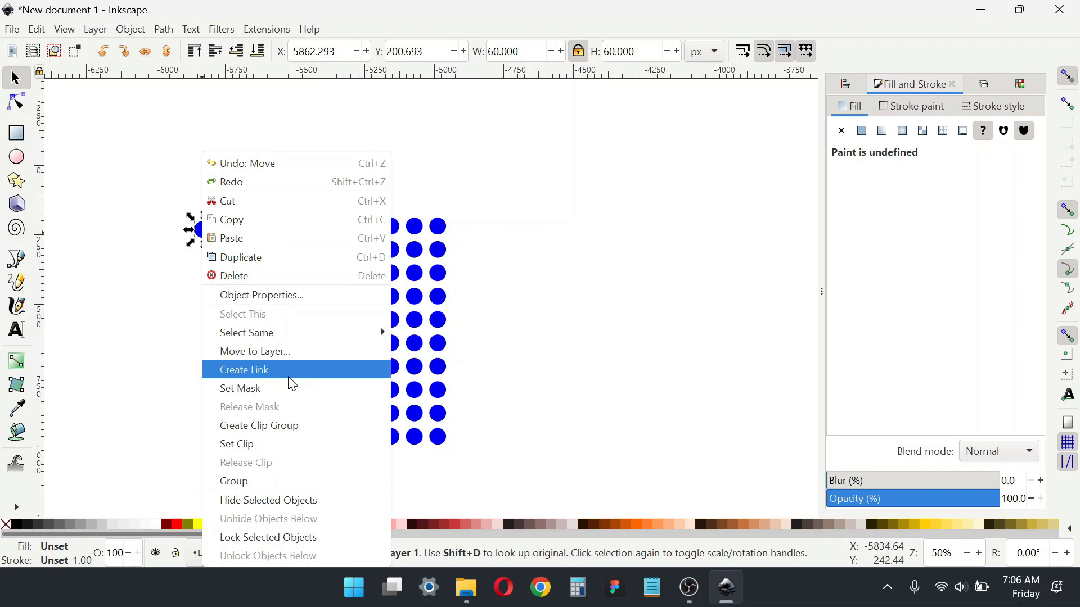
{"action": "left_click", "coordinate": [257, 279]}
Step: Select the whole grid of circles, unlink the clones, and deselect everything
{"action": "left_click_drag", "start_coordinate": [240, 192], "coordinate": [407, 392]}
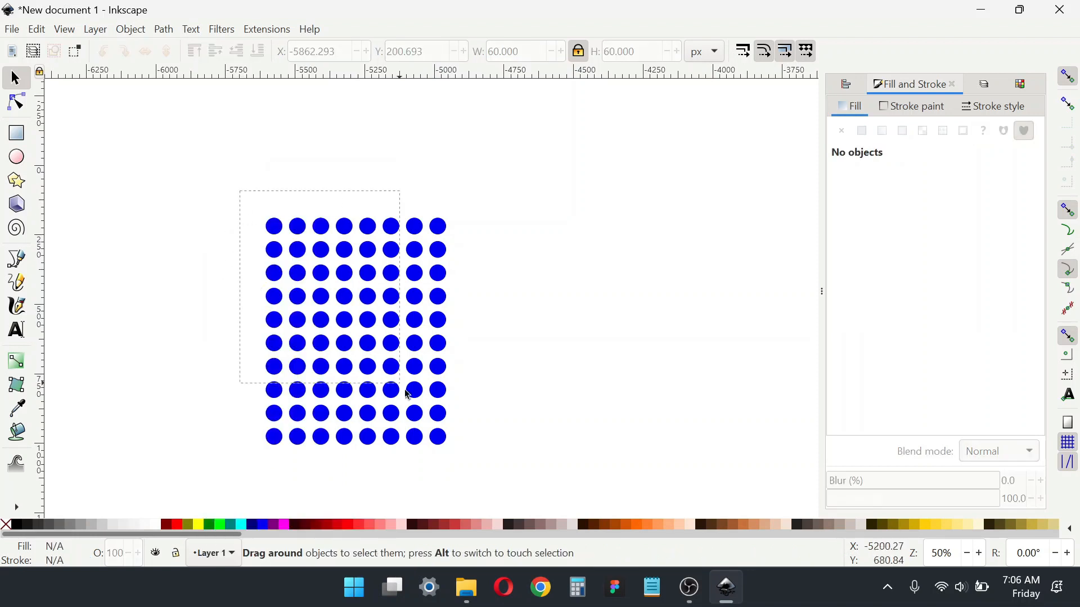
{"action": "left_click_drag", "start_coordinate": [487, 487], "coordinate": [459, 485]}
{"action": "left_click", "coordinate": [37, 29]}
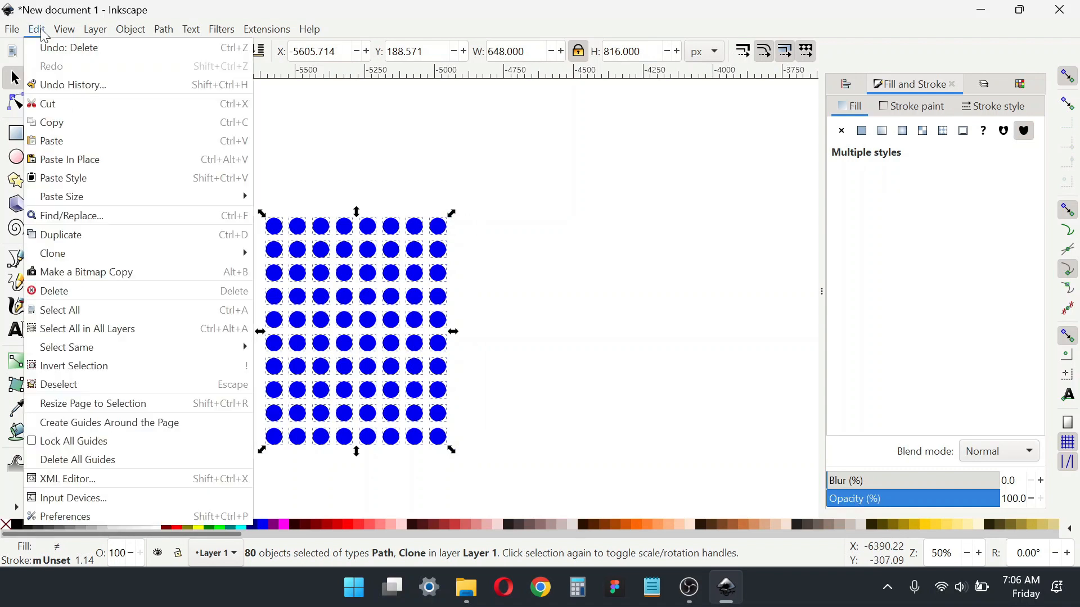
{"action": "mouse_move", "coordinate": [190, 263]}
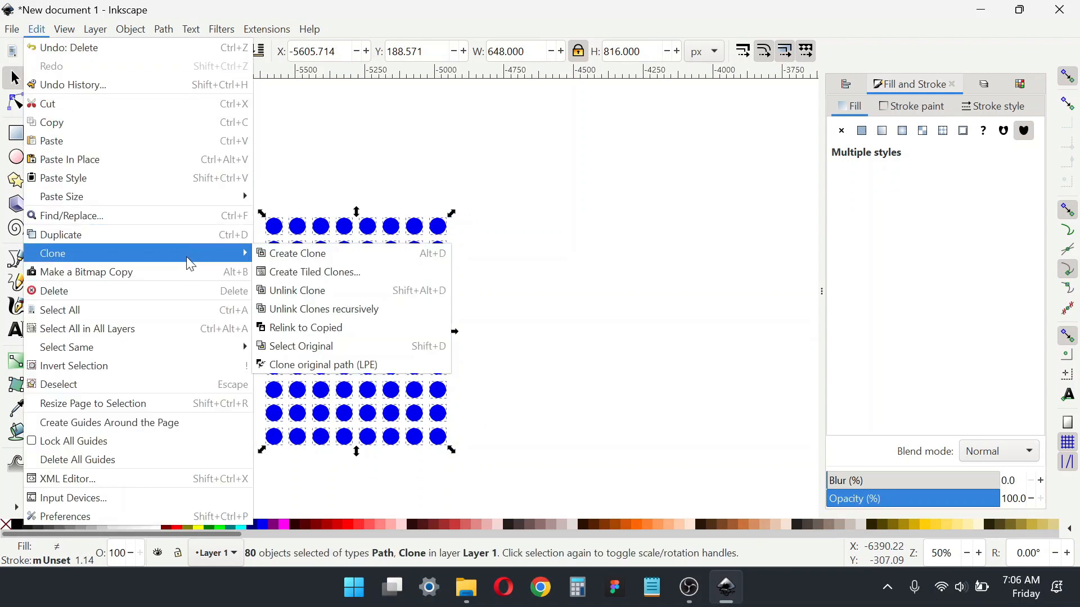
{"action": "left_click", "coordinate": [357, 296]}
{"action": "left_click", "coordinate": [522, 295]}
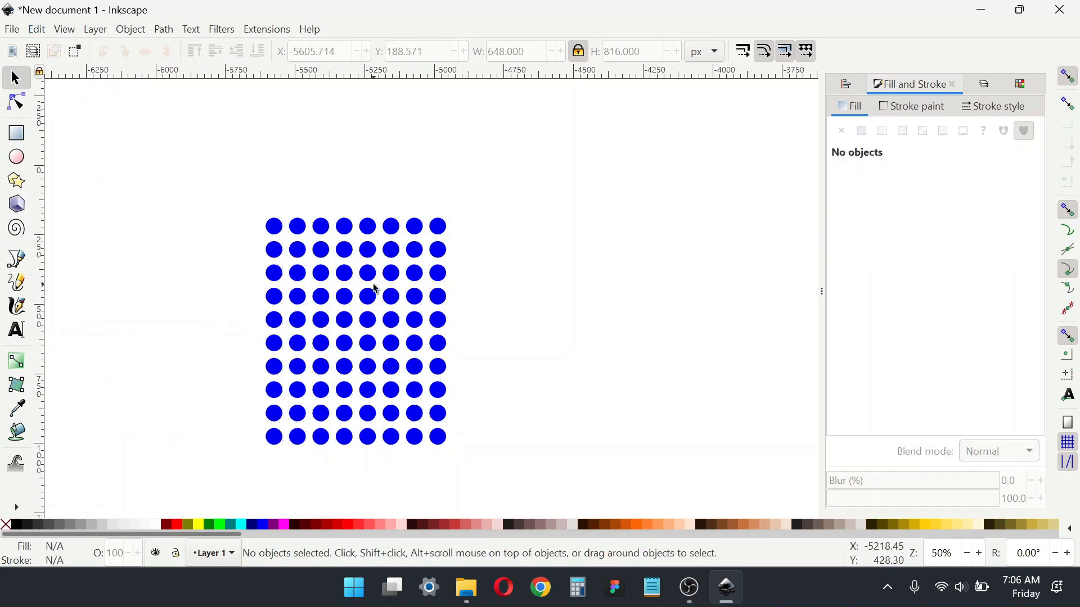
Step: Move the inner block of circles out of the grid and delete it, keeping only the outer frame of circles
{"action": "scroll", "coordinate": [428, 219], "scroll_direction": "down", "scroll_amount": 2}
{"action": "scroll", "coordinate": [427, 220], "scroll_direction": "left", "scroll_amount": 2}
{"action": "scroll", "coordinate": [421, 220], "scroll_direction": "up", "scroll_amount": 1}
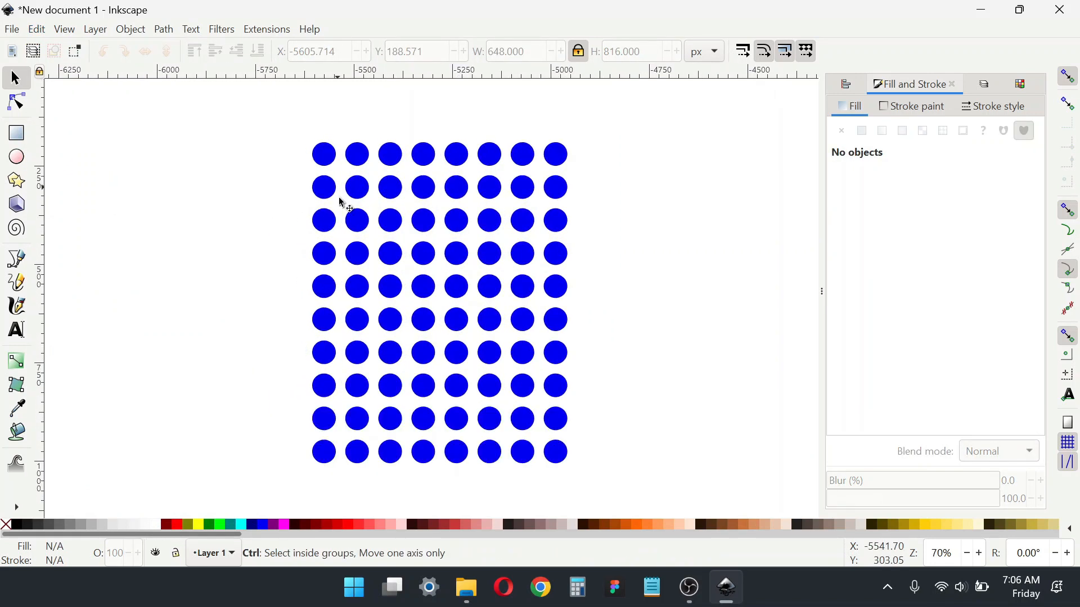
{"action": "left_click_drag", "start_coordinate": [307, 161], "coordinate": [324, 179]}
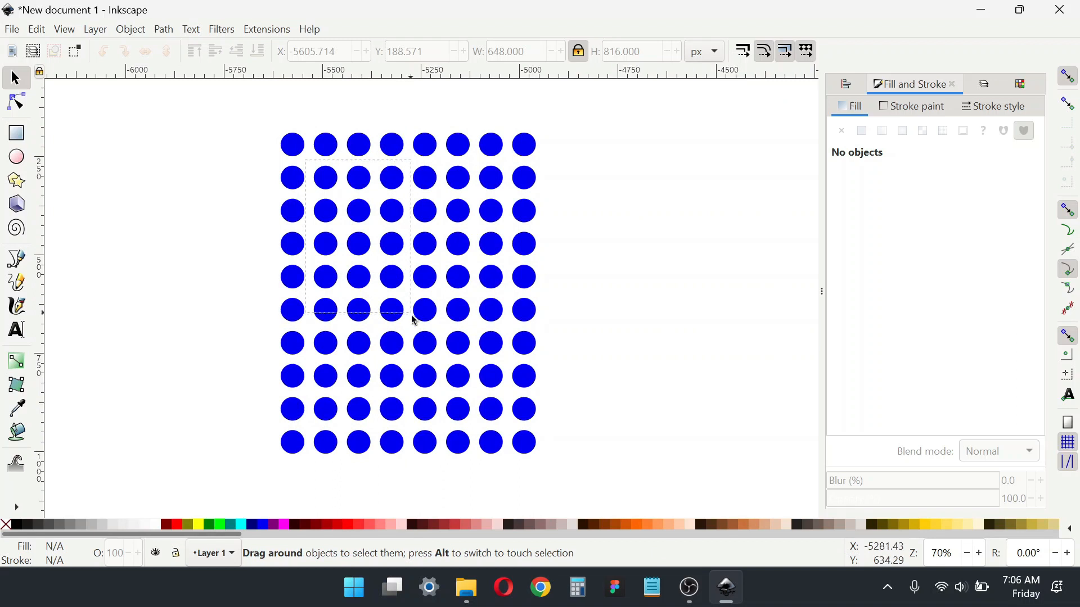
{"action": "mouse_move", "coordinate": [453, 405]}
{"action": "left_mouse_down"}
{"action": "mouse_move", "coordinate": [484, 432]}
{"action": "mouse_move", "coordinate": [518, 435]}
{"action": "left_mouse_up"}
{"action": "scroll", "coordinate": [505, 421], "scroll_direction": "down", "scroll_amount": 1, "text": "ctrl"}
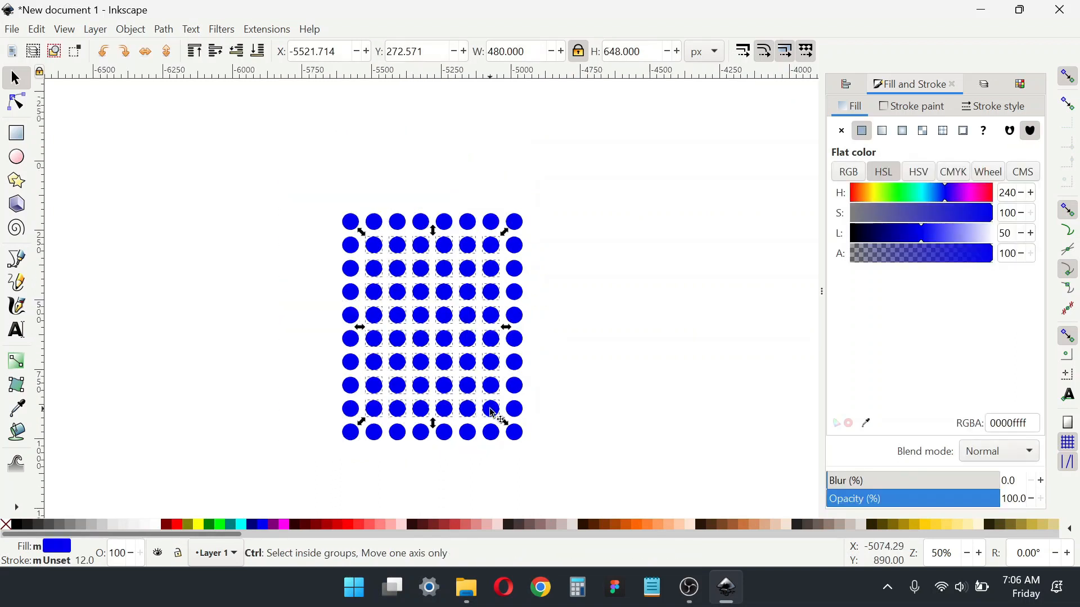
{"action": "left_click_drag", "start_coordinate": [494, 316], "coordinate": [262, 314]}
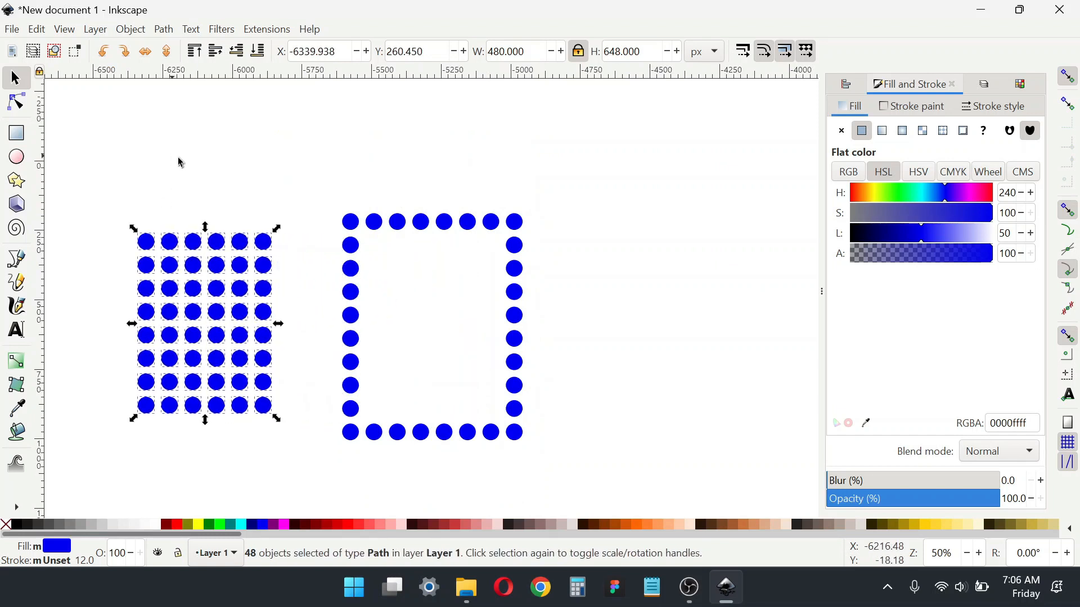
{"action": "right_click", "coordinate": [191, 258]}
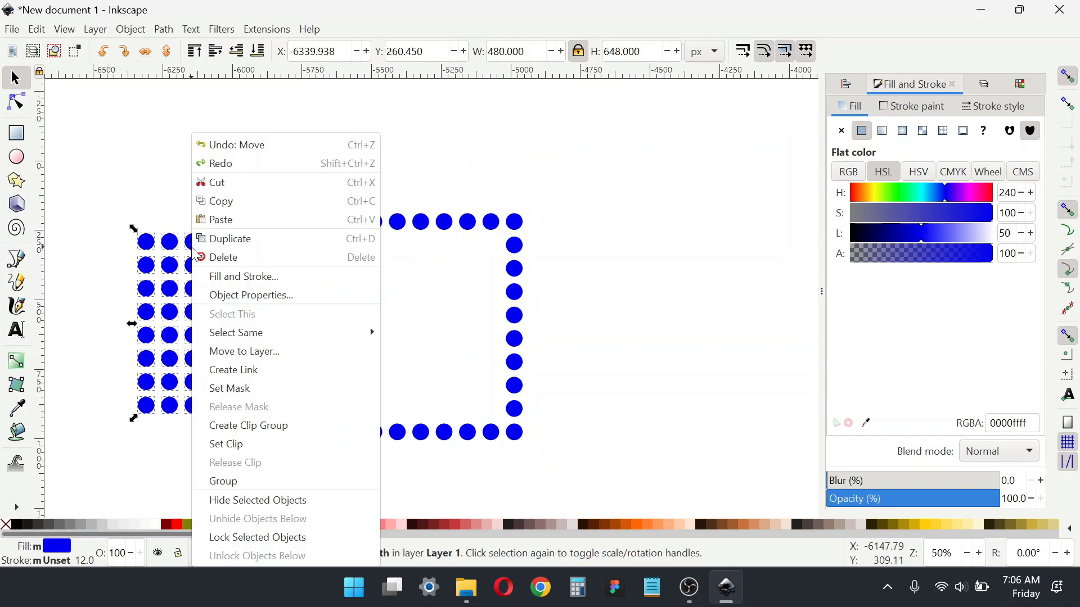
{"action": "left_click", "coordinate": [227, 258]}
{"action": "left_click_drag", "start_coordinate": [228, 255], "coordinate": [162, 212]}
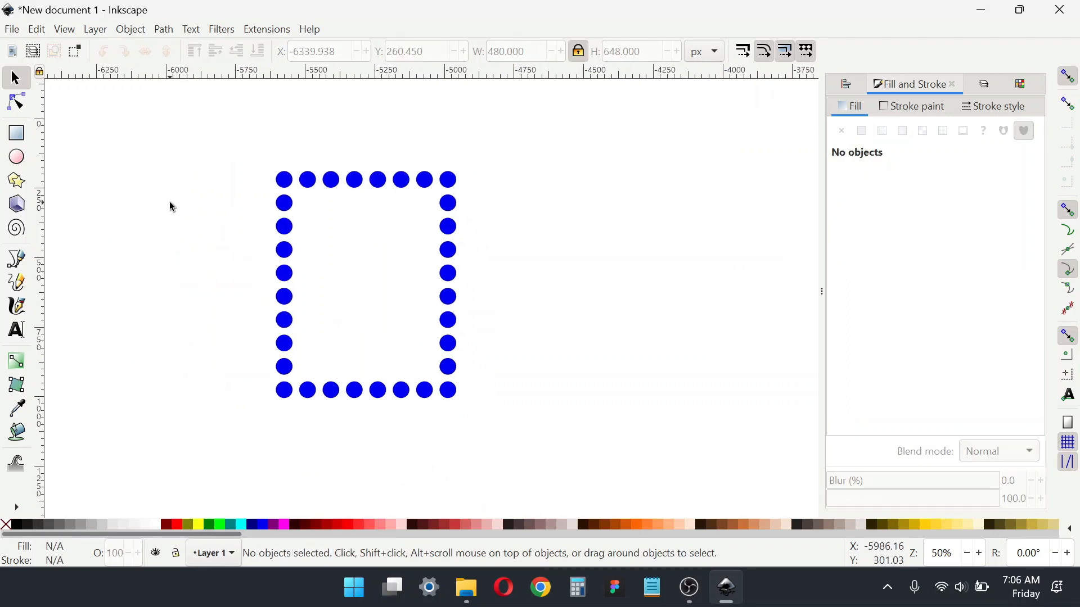
Step: Draw a rectangle about 309 by 444 px beside the circle frame and fill it with yellow (#FFFF00)
{"action": "left_click", "coordinate": [19, 138]}
{"action": "left_click_drag", "start_coordinate": [489, 225], "coordinate": [576, 350]}
{"action": "left_click", "coordinate": [198, 524]}
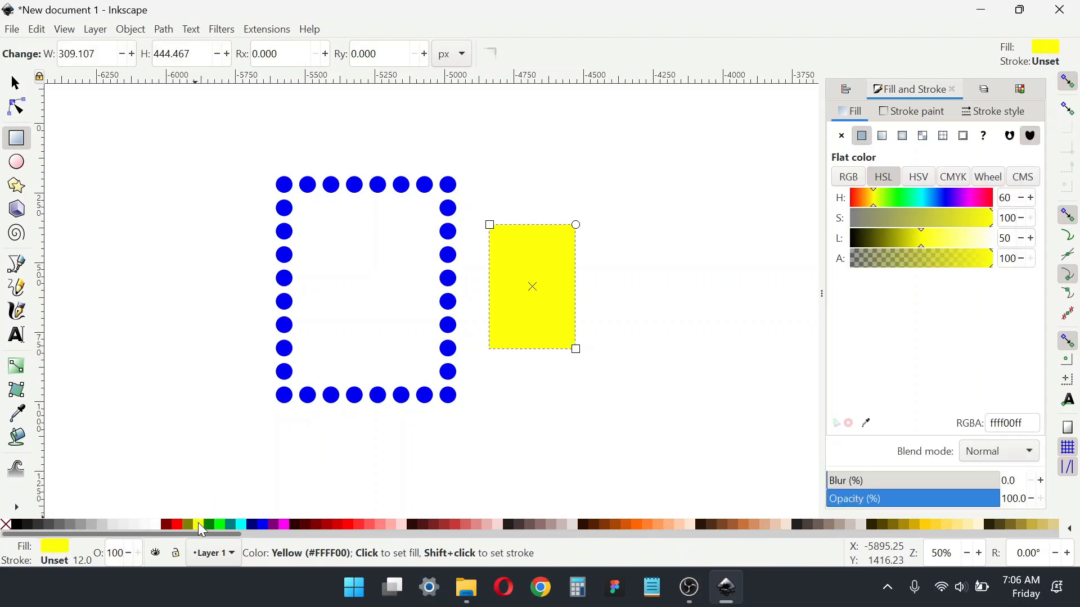
{"action": "left_click", "coordinate": [13, 84]}
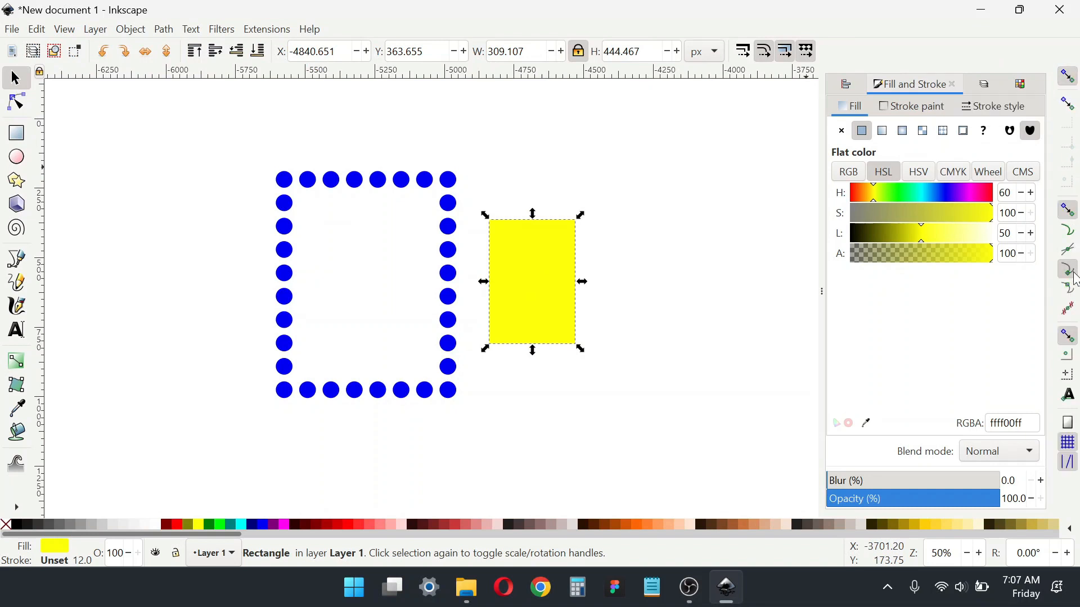
Step: Enable snapping to object rotation centers and snap the yellow rectangle's top-left corner to the center of the frame's top-left circle
{"action": "left_click", "coordinate": [1069, 377]}
{"action": "left_click_drag", "start_coordinate": [459, 266], "coordinate": [525, 308]}
{"action": "left_click_drag", "start_coordinate": [575, 279], "coordinate": [389, 246]}
{"action": "scroll", "coordinate": [319, 213], "scroll_direction": "up", "scroll_amount": 6}
{"action": "left_click_drag", "start_coordinate": [677, 369], "coordinate": [433, 325]}
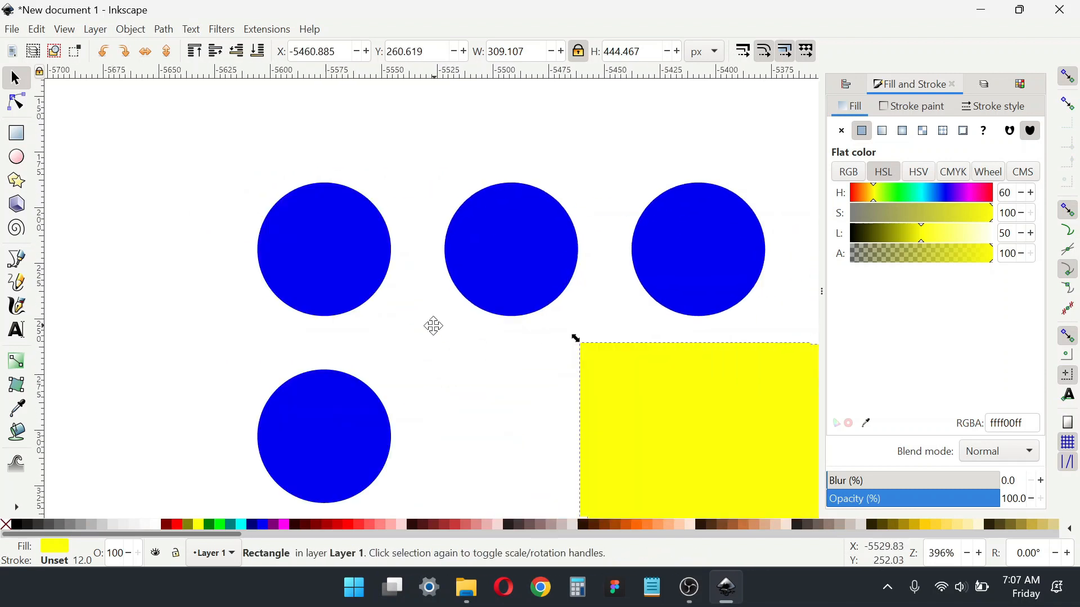
{"action": "left_click_drag", "start_coordinate": [602, 384], "coordinate": [306, 256]}
{"action": "scroll", "coordinate": [318, 261], "scroll_direction": "down", "scroll_amount": 5}
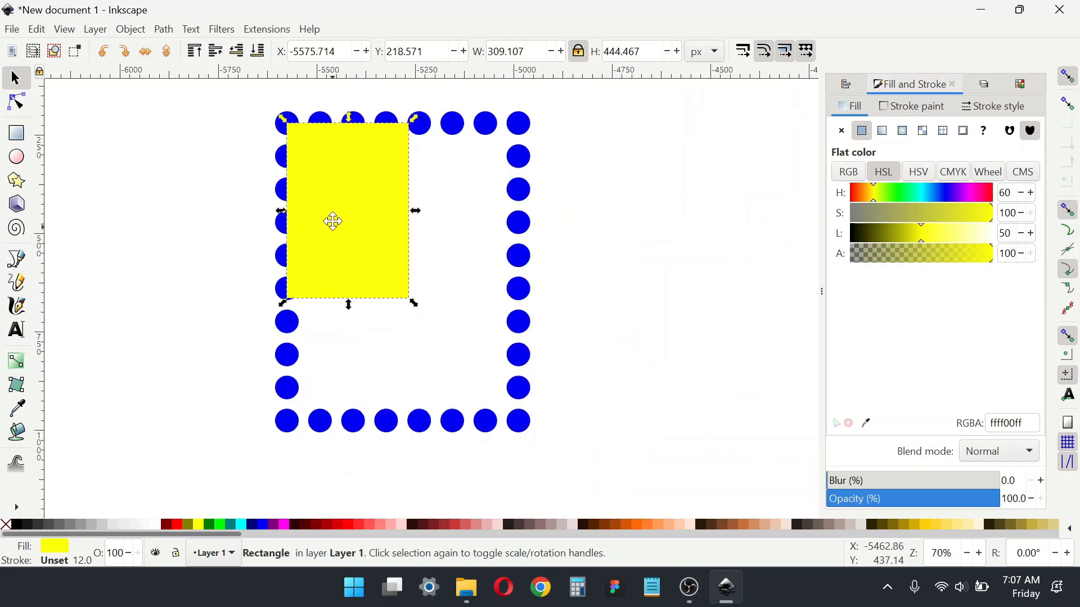
Step: Resize the yellow rectangle to 588 by 756 px, snapping its bottom-right corner to the center of the frame's bottom-right circle
{"action": "left_click_drag", "start_coordinate": [414, 295], "coordinate": [546, 429]}
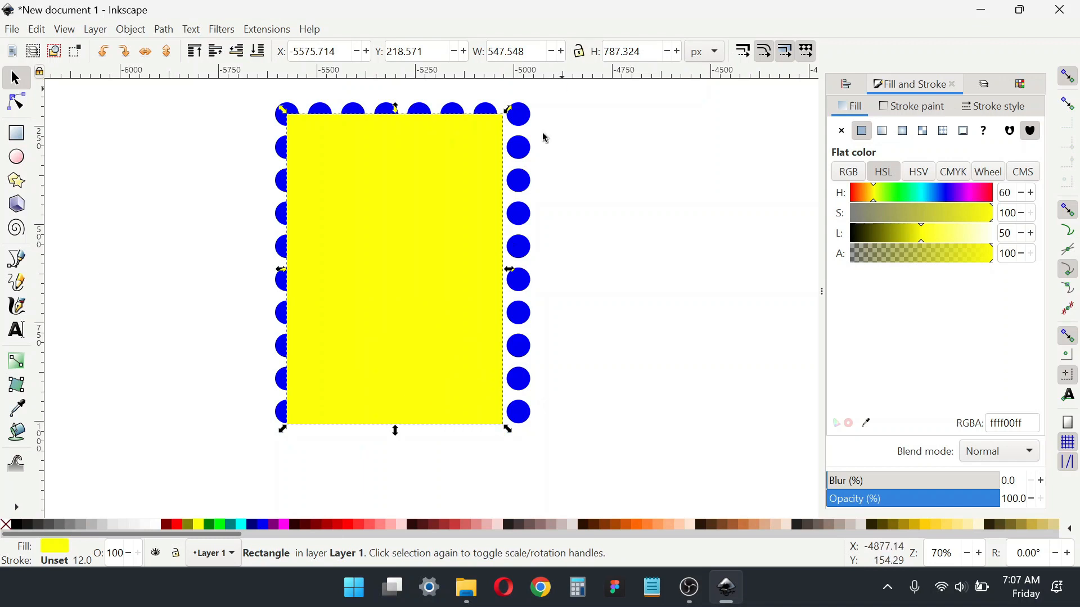
{"action": "scroll", "coordinate": [503, 393], "scroll_direction": "up", "scroll_amount": 8}
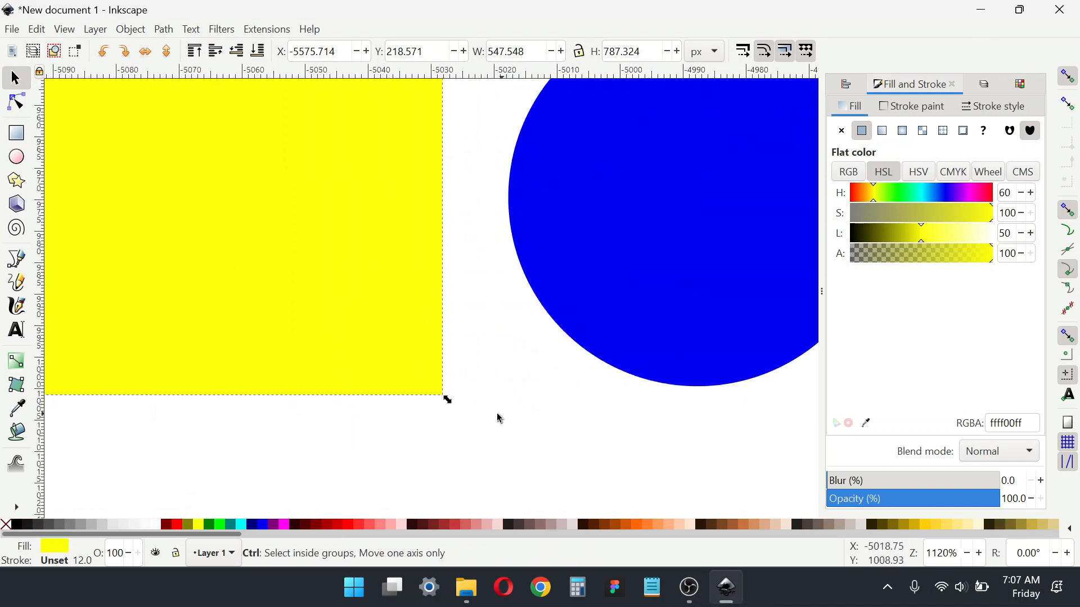
{"action": "scroll", "coordinate": [497, 417], "scroll_direction": "down", "scroll_amount": 4}
{"action": "left_click_drag", "start_coordinate": [454, 408], "coordinate": [512, 360]}
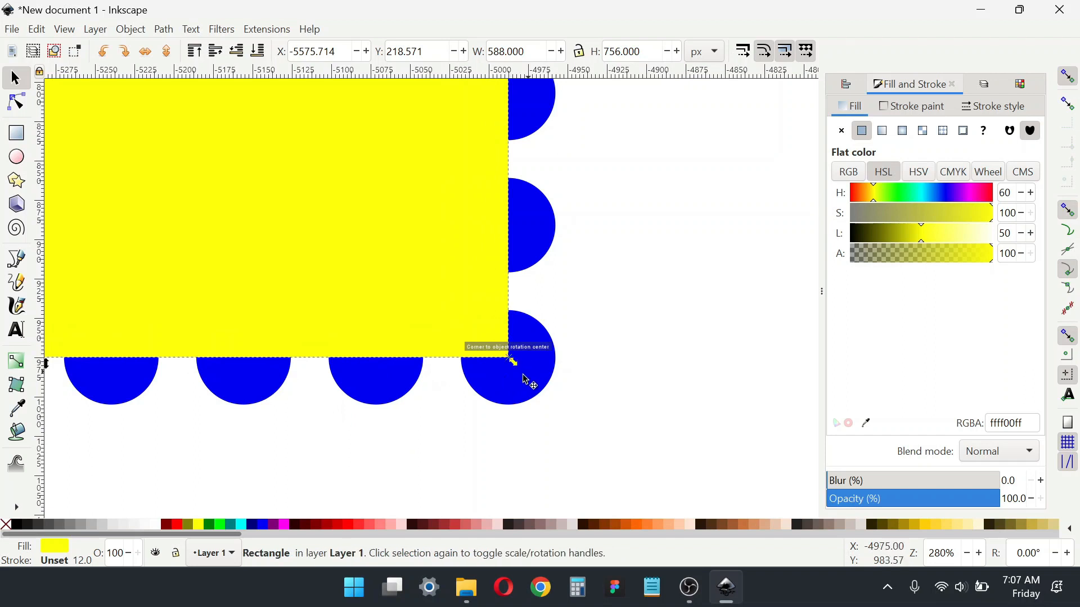
Step: Lower the yellow rectangle to the bottom of the stacking order, behind the blue circles
{"action": "scroll", "coordinate": [513, 366], "scroll_direction": "down", "scroll_amount": 7}
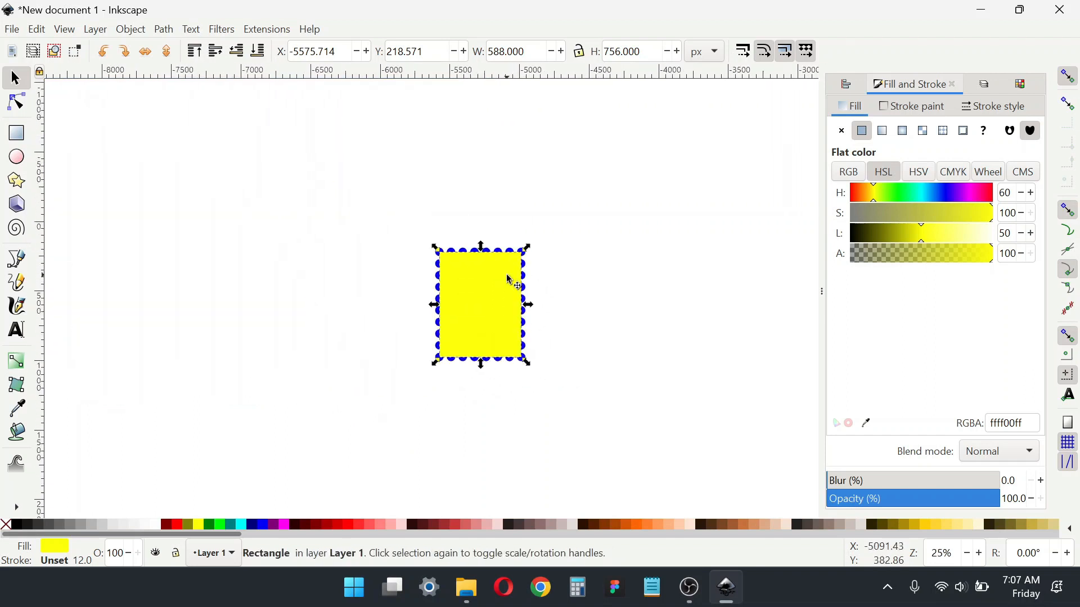
{"action": "scroll", "coordinate": [489, 315], "scroll_direction": "up", "scroll_amount": 2}
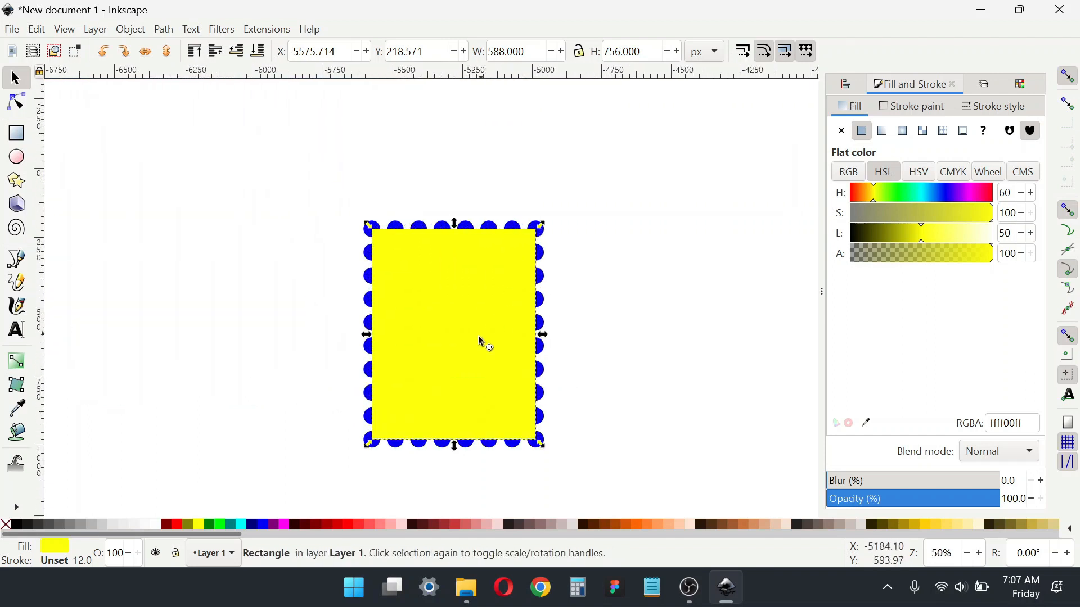
{"action": "left_click", "coordinate": [259, 53]}
{"action": "left_click", "coordinate": [304, 217]}
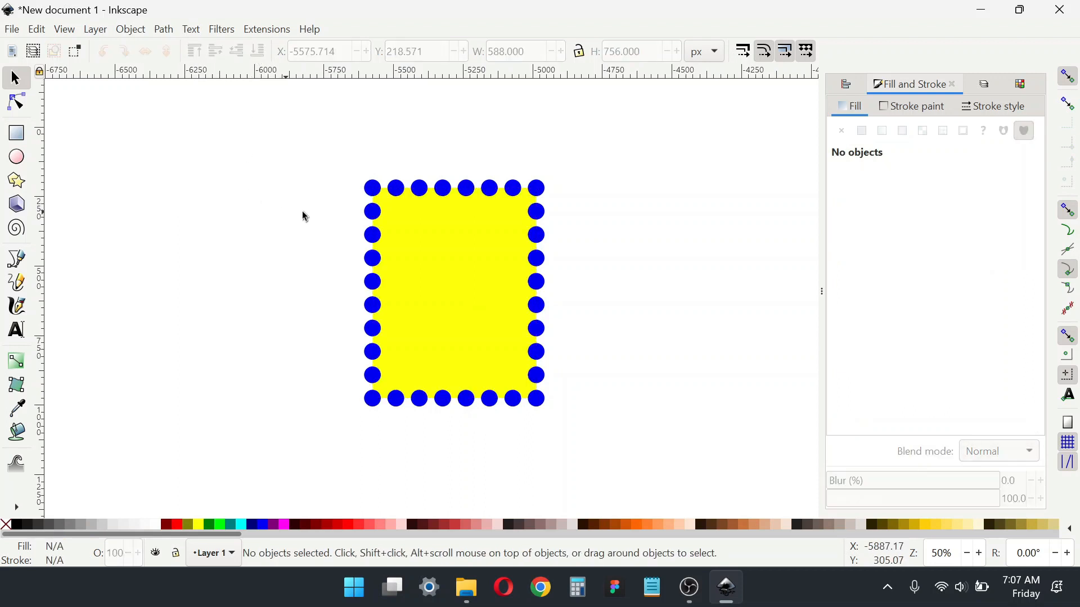
Step: Select all blue circles by their matching fill color and merge them into one path with Union
{"action": "left_click", "coordinate": [372, 191]}
{"action": "right_click", "coordinate": [379, 197]}
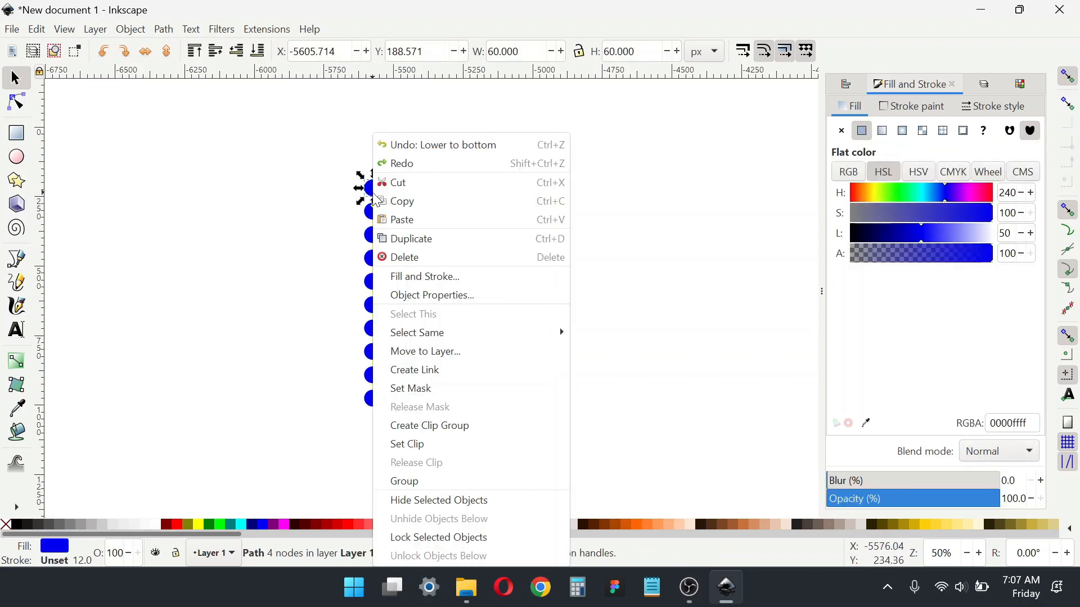
{"action": "mouse_move", "coordinate": [554, 332]}
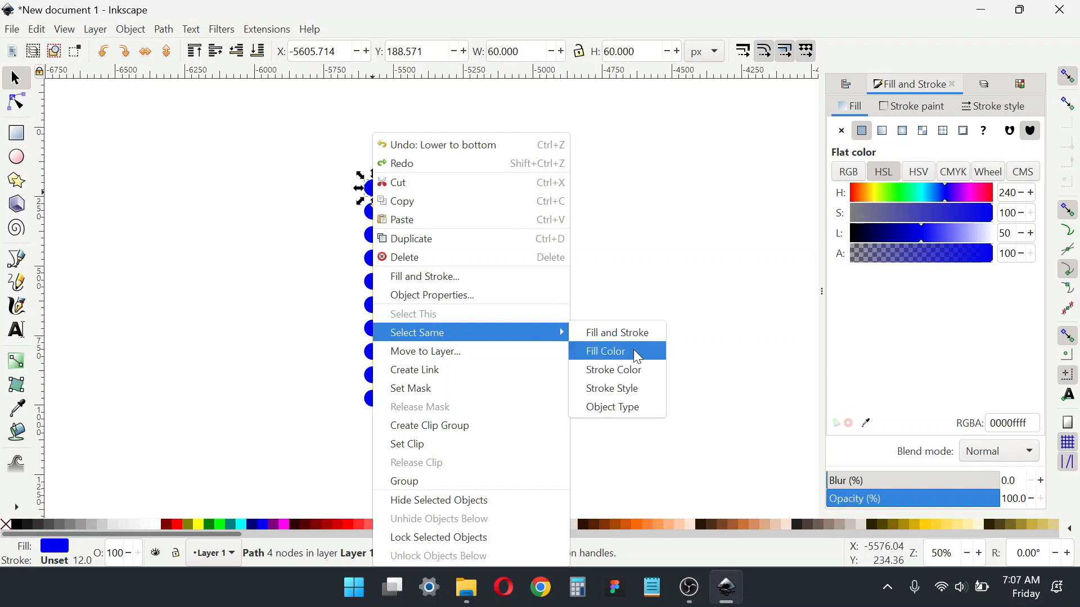
{"action": "left_click", "coordinate": [605, 351]}
{"action": "left_click_drag", "start_coordinate": [542, 239], "coordinate": [675, 237]}
{"action": "key", "text": "ctrl+z"}
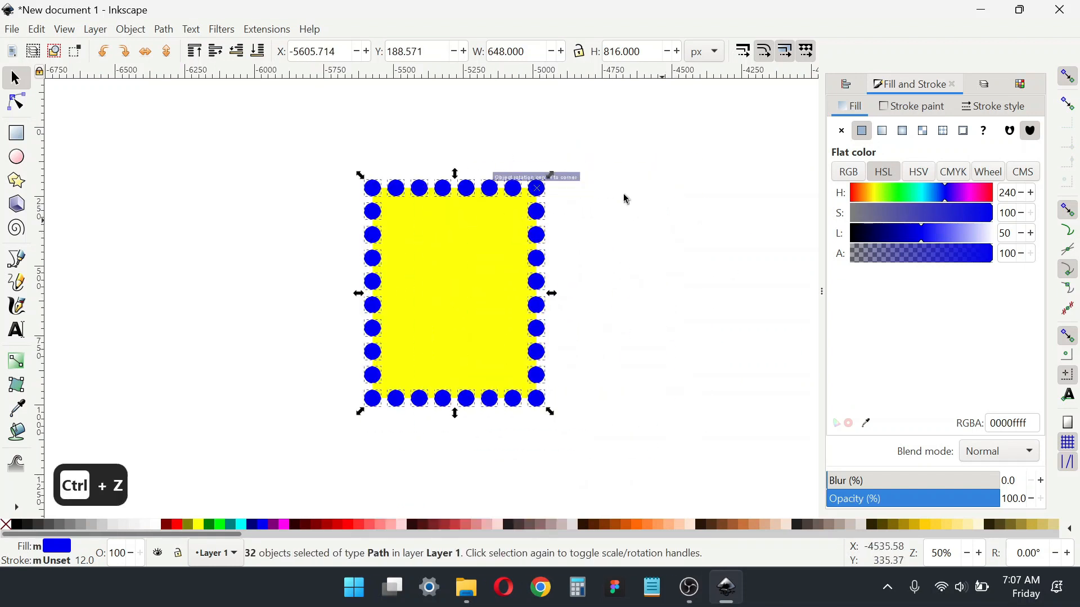
{"action": "left_click", "coordinate": [162, 29]}
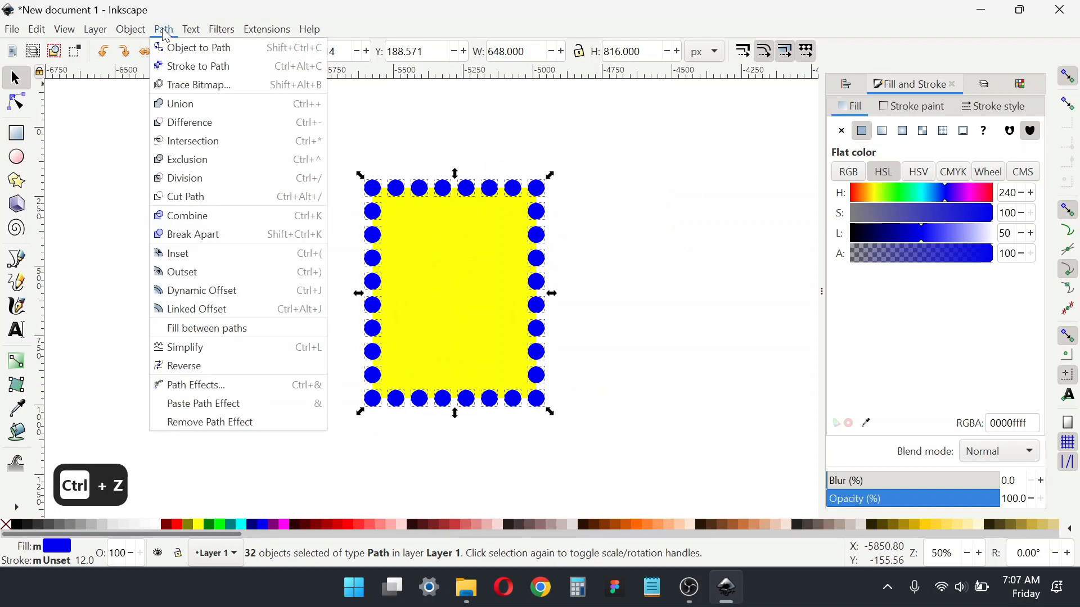
{"action": "left_click", "coordinate": [189, 106]}
{"action": "key", "text": "Escape"}
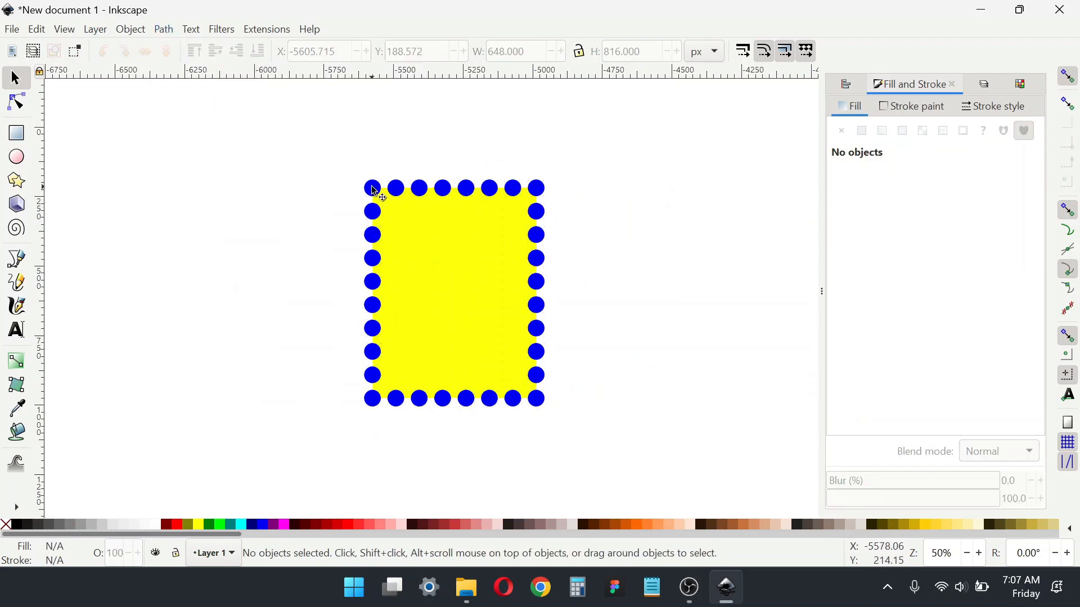
Step: Subtract the merged circles from the yellow rectangle with Difference to cut the perforated stamp edge
{"action": "left_click", "coordinate": [373, 189]}
{"action": "left_click", "coordinate": [433, 241], "text": "shift"}
{"action": "left_click_drag", "start_coordinate": [420, 244], "coordinate": [430, 265]}
{"action": "left_click", "coordinate": [169, 29]}
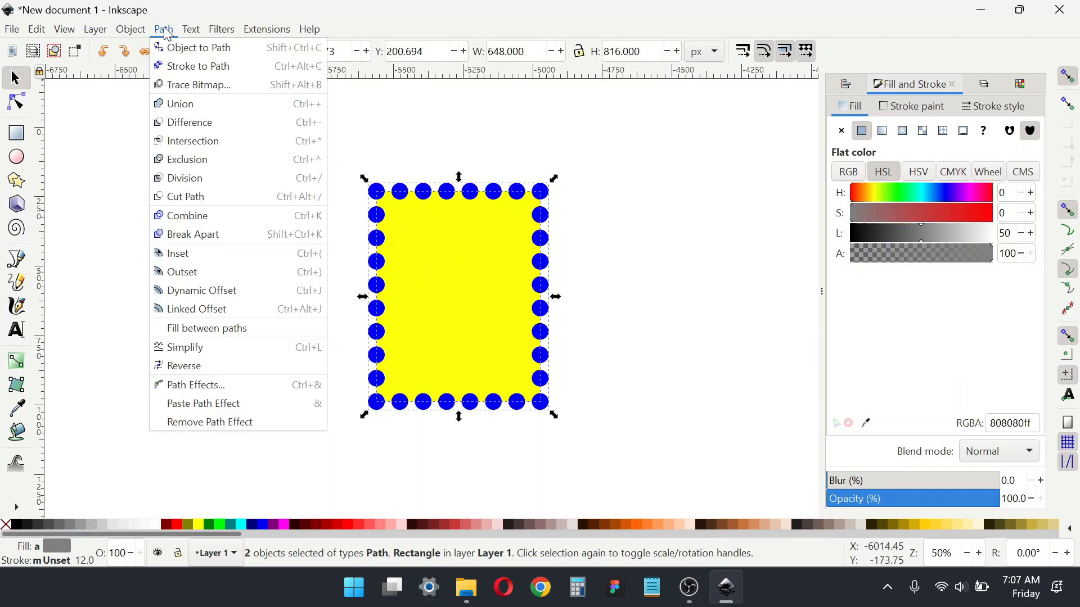
{"action": "left_click", "coordinate": [178, 121]}
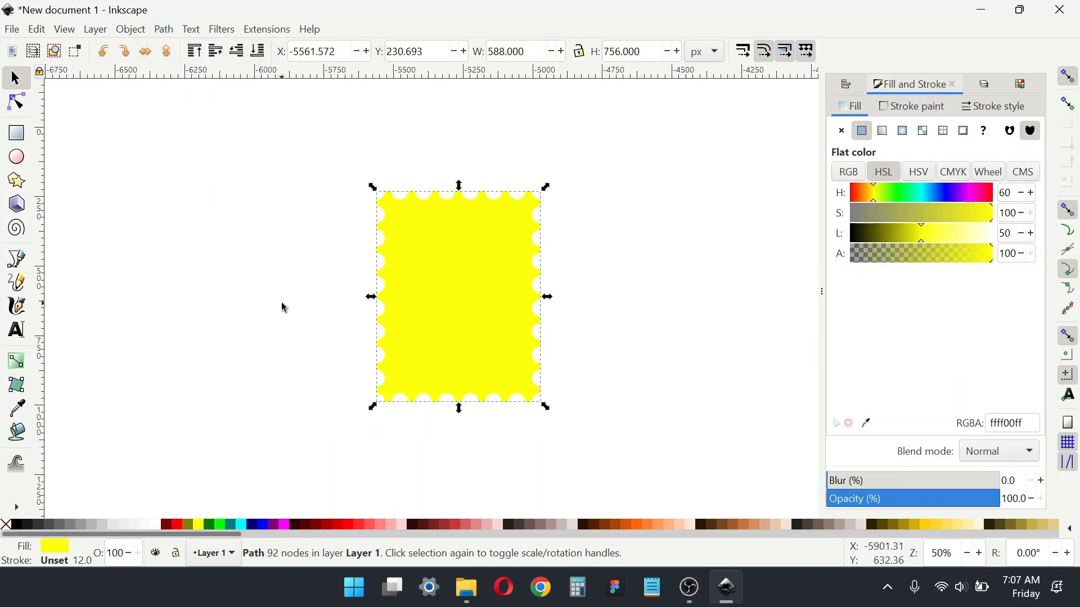
{"action": "left_click", "coordinate": [302, 323]}
{"action": "left_click_drag", "start_coordinate": [350, 398], "coordinate": [331, 380]}
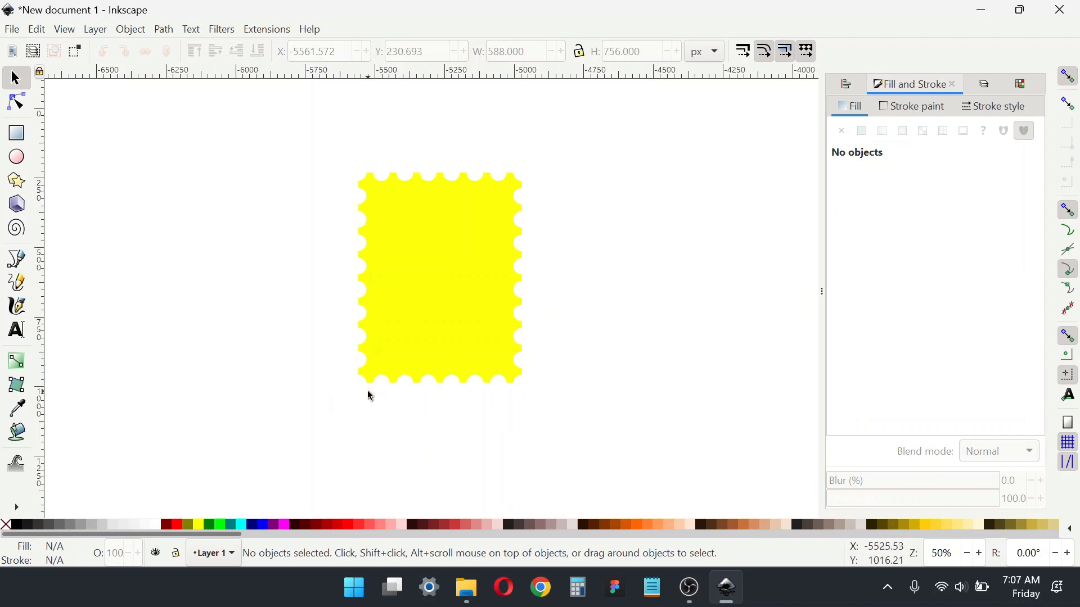
Step: Import the six images Landmark-01 to Landmark-06 from the Landmark folder as embedded images at their file DPI
{"action": "left_click", "coordinate": [466, 588]}
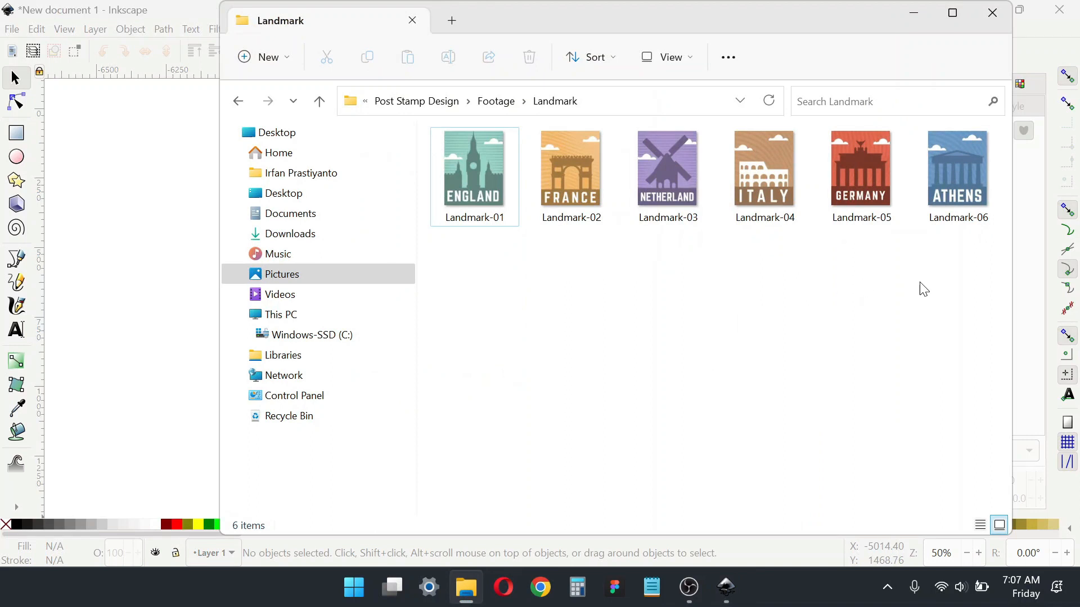
{"action": "left_click_drag", "start_coordinate": [969, 297], "coordinate": [134, 222]}
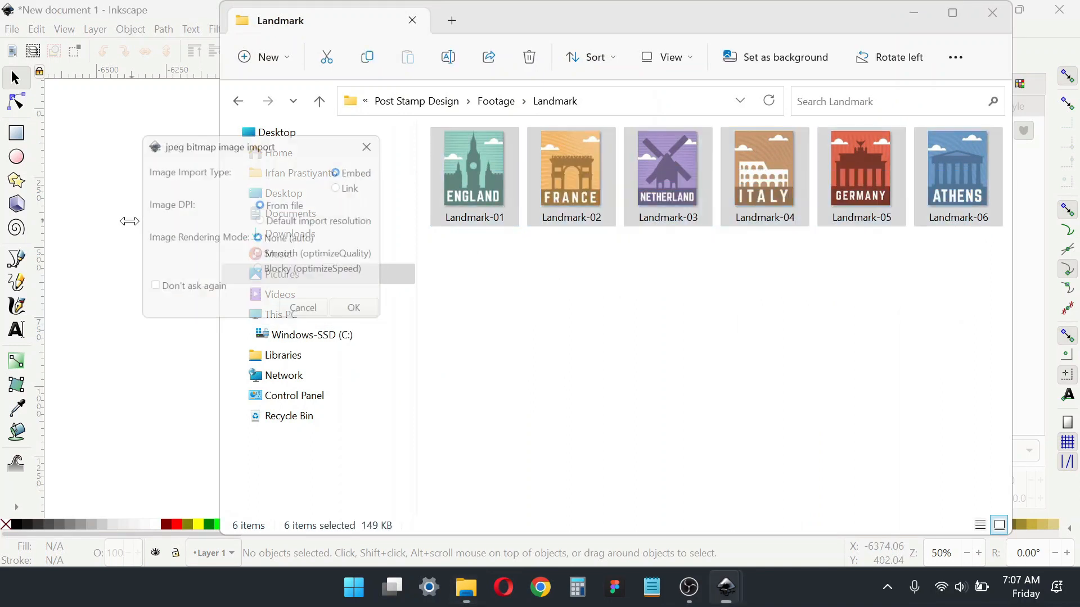
{"action": "left_click", "coordinate": [366, 318]}
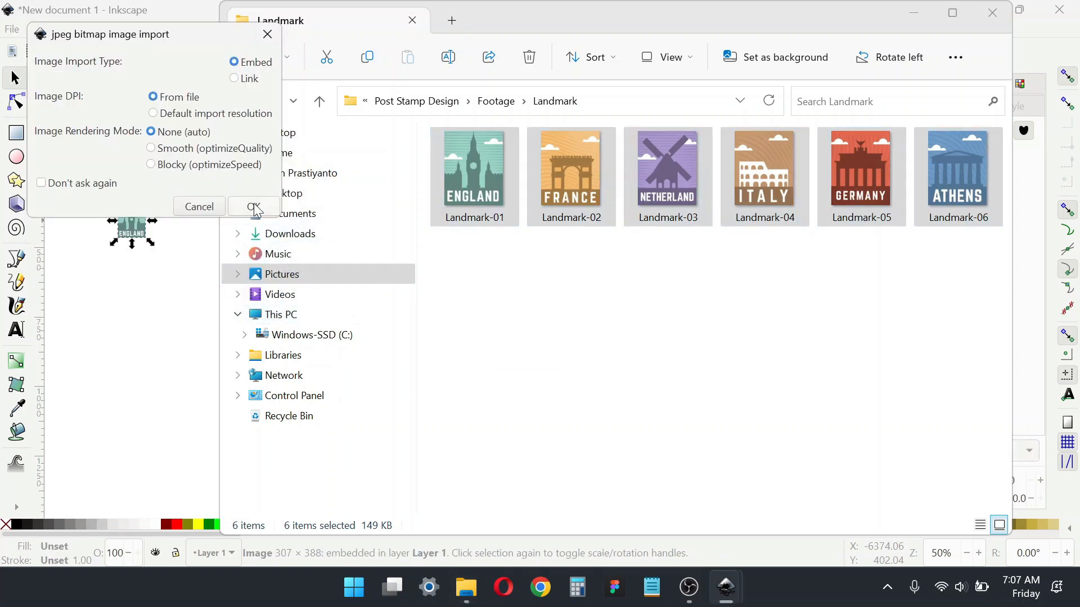
{"action": "left_click", "coordinate": [251, 207]}
{"action": "left_click", "coordinate": [264, 234]}
{"action": "left_click", "coordinate": [290, 250]}
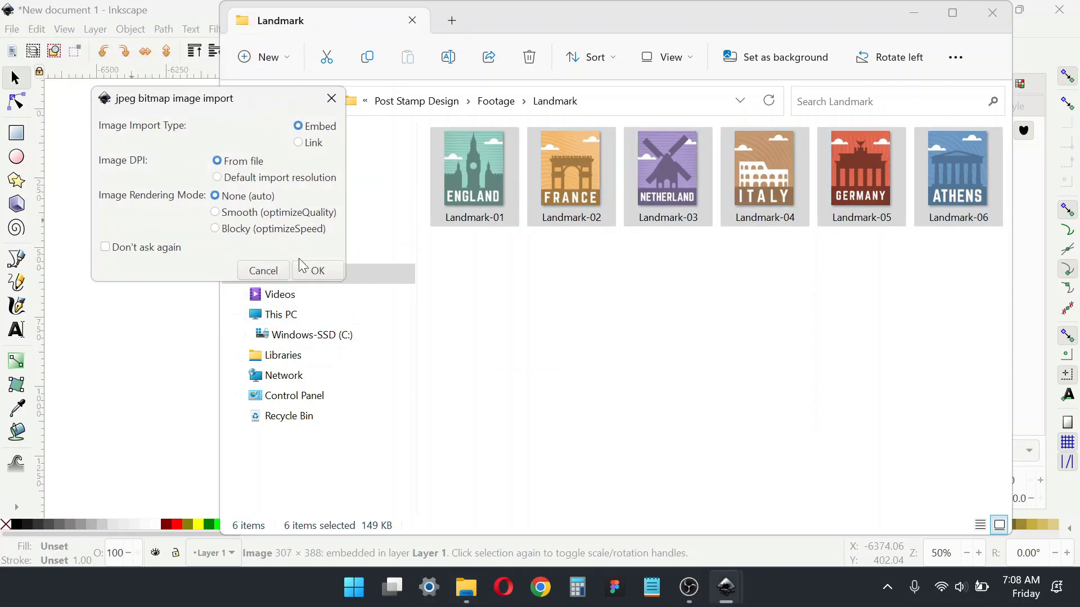
{"action": "left_click", "coordinate": [313, 269]}
{"action": "left_click", "coordinate": [338, 292]}
{"action": "left_click", "coordinate": [815, 306]}
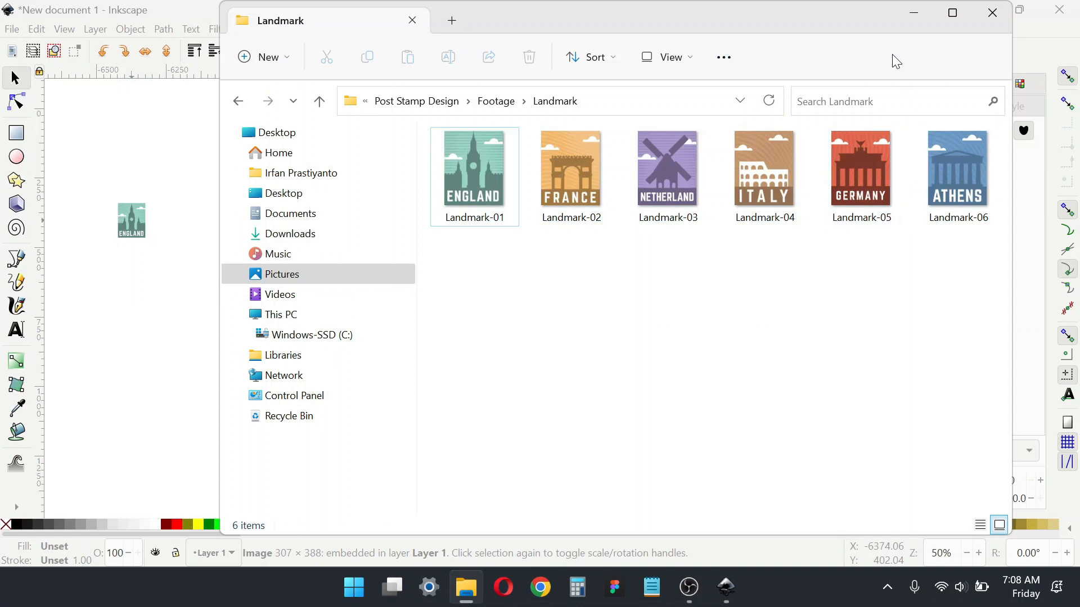
{"action": "left_click", "coordinate": [913, 12]}
Step: Select the six landmark images and stack them by aligning their centers horizontally and vertically relative to the last selected
{"action": "key", "text": "plus"}
{"action": "left_click_drag", "start_coordinate": [429, 301], "coordinate": [265, 308]}
{"action": "key", "text": "minus"}
{"action": "key", "text": "minus"}
{"action": "left_click_drag", "start_coordinate": [203, 182], "coordinate": [335, 333]}
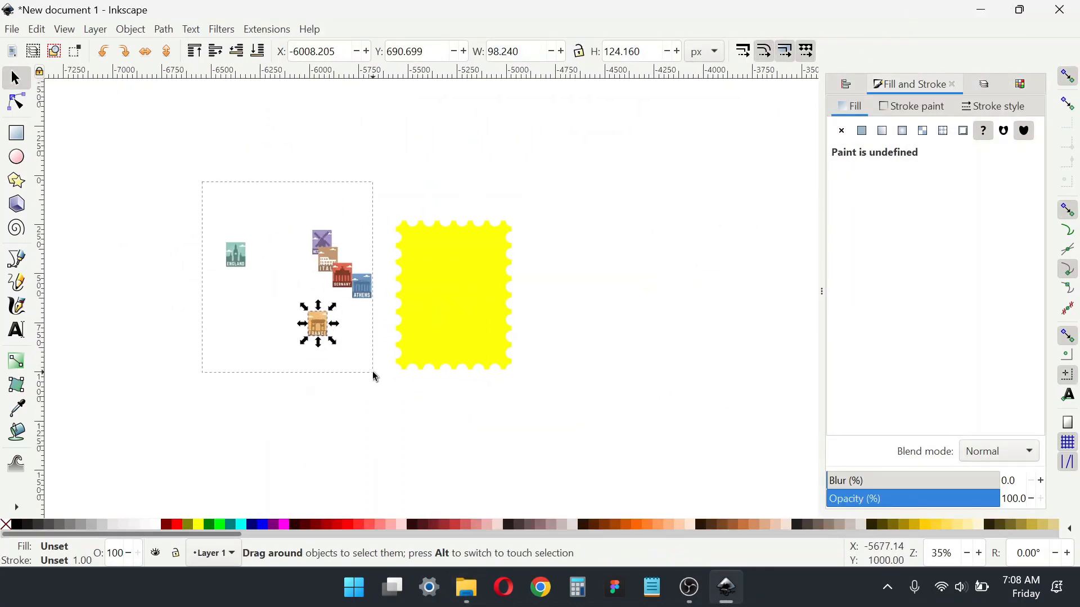
{"action": "left_click_drag", "start_coordinate": [375, 375], "coordinate": [384, 389]}
{"action": "key", "text": "ctrl+shift+a"}
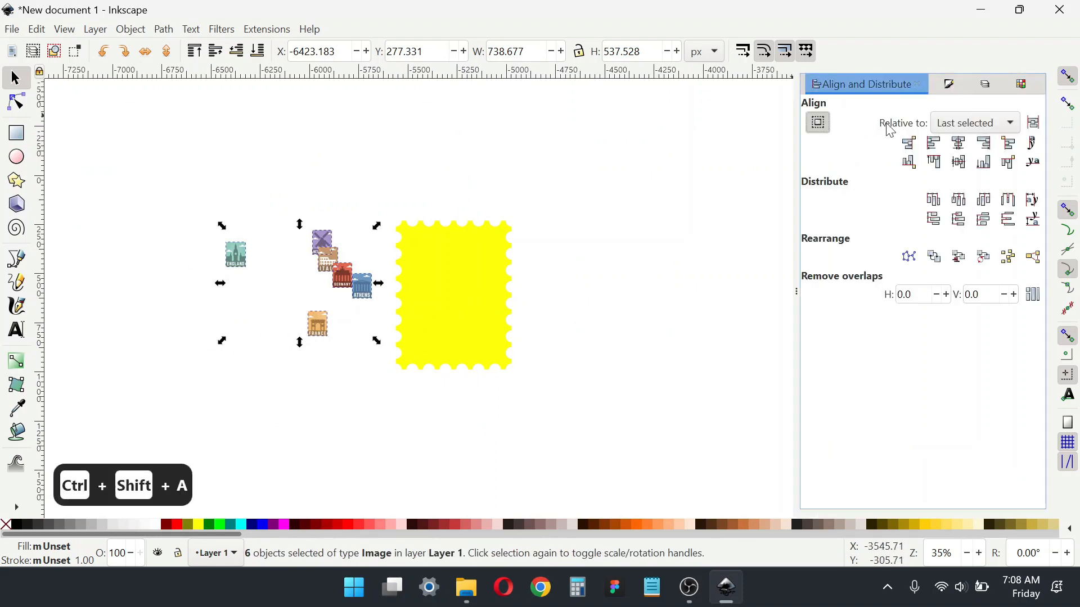
{"action": "left_click", "coordinate": [962, 161]}
{"action": "left_click", "coordinate": [962, 161]}
{"action": "scroll", "coordinate": [376, 264], "scroll_direction": "up", "scroll_amount": 4, "text": "ctrl"}
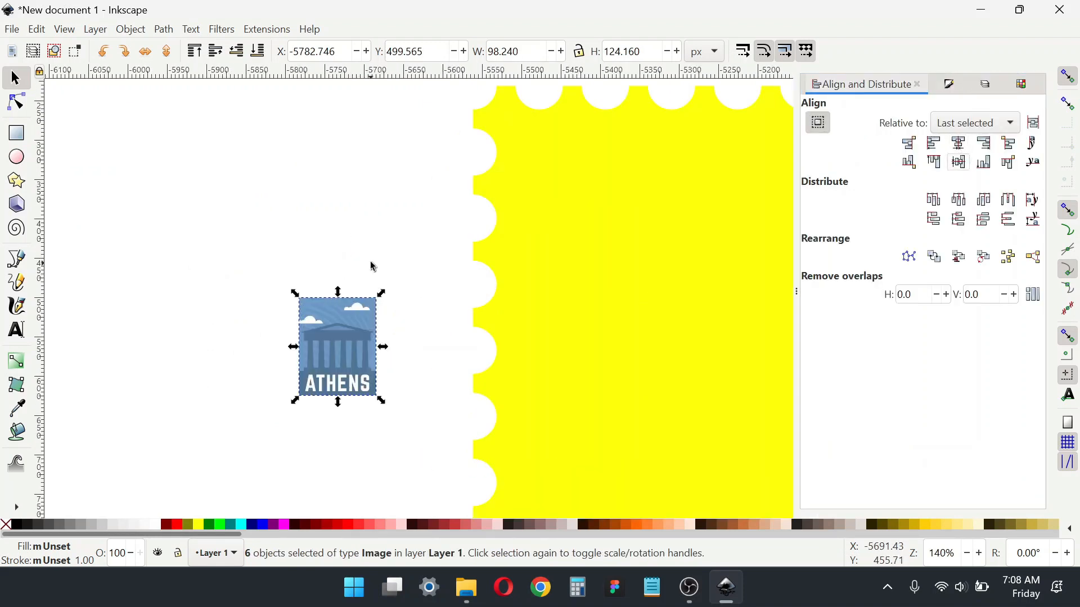
{"action": "left_click", "coordinate": [269, 262]}
Step: Move the yellow stamp shape beneath the stacked images and turn off snapping
{"action": "scroll", "coordinate": [335, 305], "scroll_direction": "right", "scroll_amount": 2}
{"action": "scroll", "coordinate": [335, 306], "scroll_direction": "down", "scroll_amount": 1}
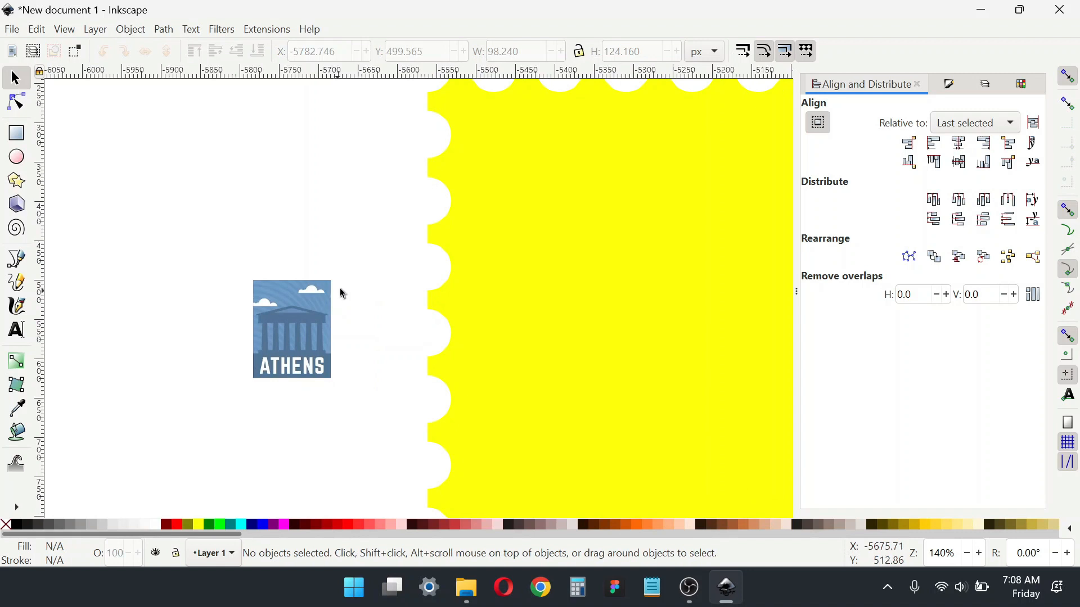
{"action": "scroll", "coordinate": [387, 280], "scroll_direction": "down", "scroll_amount": 4}
{"action": "left_click", "coordinate": [465, 306]}
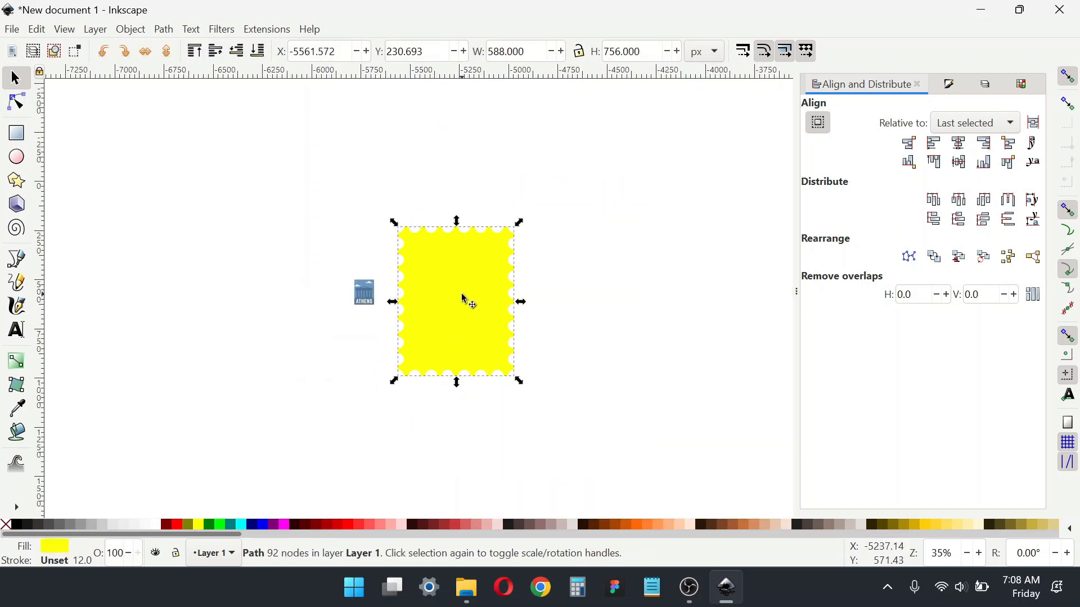
{"action": "left_click_drag", "start_coordinate": [449, 305], "coordinate": [412, 310]}
{"action": "left_click", "coordinate": [1067, 76]}
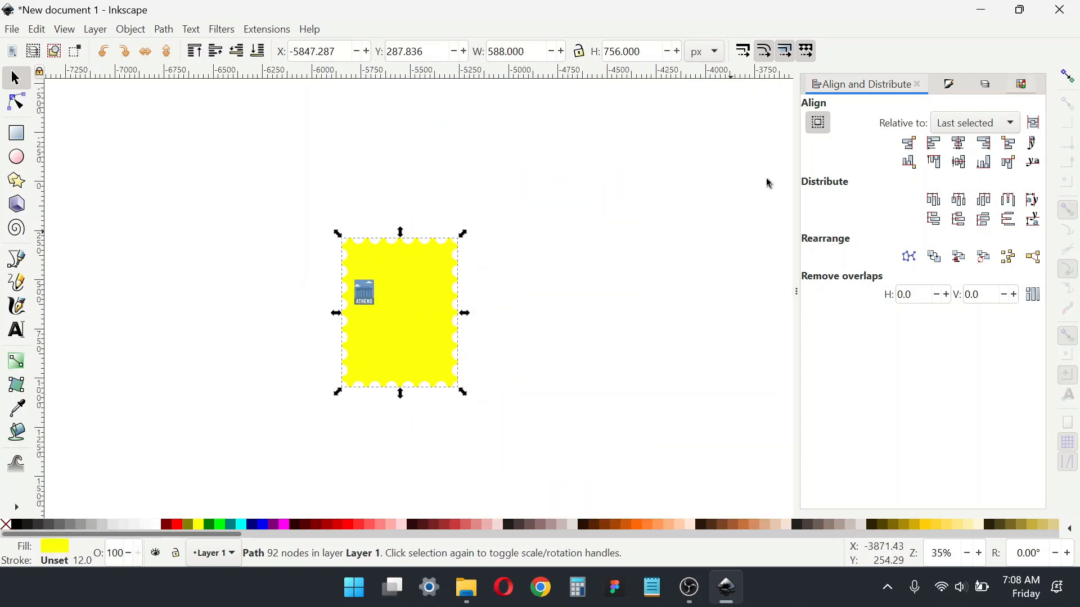
{"action": "scroll", "coordinate": [619, 203], "scroll_direction": "left", "scroll_amount": 2}
{"action": "scroll", "coordinate": [619, 203], "scroll_direction": "down", "scroll_amount": 1}
{"action": "scroll", "coordinate": [465, 226], "scroll_direction": "up", "scroll_amount": 1}
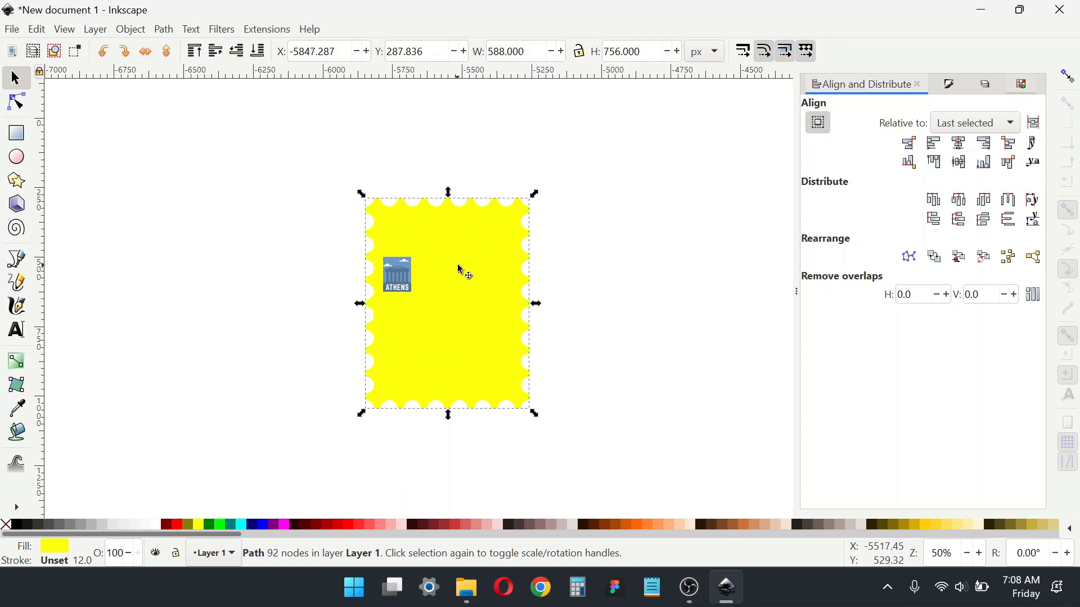
Step: Center the yellow stamp shape horizontally and vertically on the Athens image
{"action": "left_click", "coordinate": [393, 273], "text": "shift"}
{"action": "key", "text": "ctrl+shift+a"}
{"action": "left_click", "coordinate": [959, 143]}
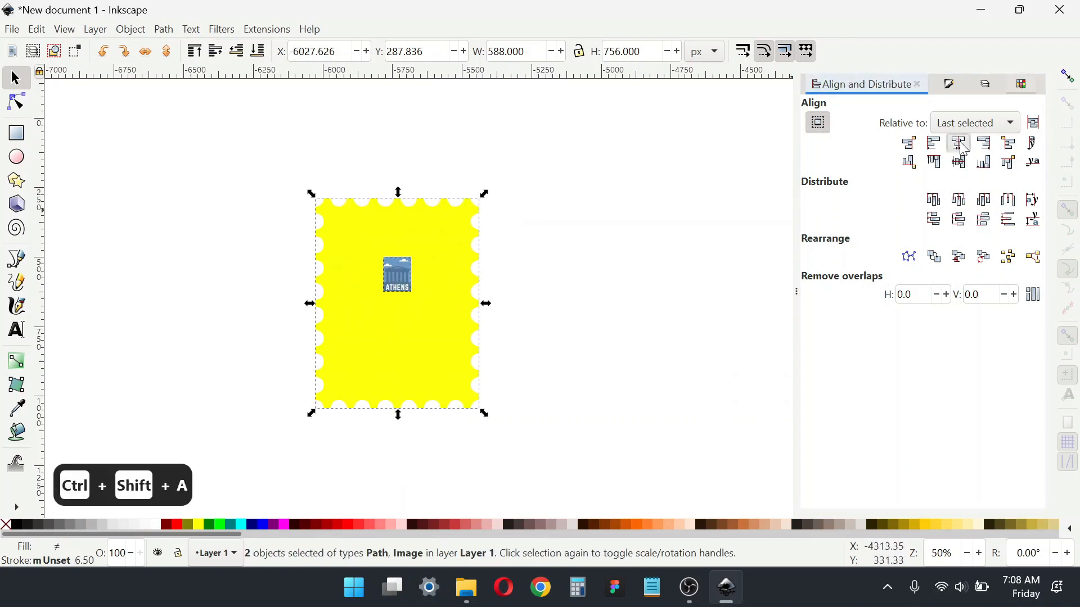
{"action": "left_click", "coordinate": [959, 162]}
{"action": "key", "text": "Escape"}
Step: Scale the yellow stamp proportionally about its center to about 120 by 155 px, leaving a narrow border around the image
{"action": "left_click", "coordinate": [409, 308]}
{"action": "left_click_drag", "start_coordinate": [486, 388], "coordinate": [437, 335]}
{"action": "scroll", "coordinate": [436, 332], "scroll_direction": "up", "scroll_amount": 3}
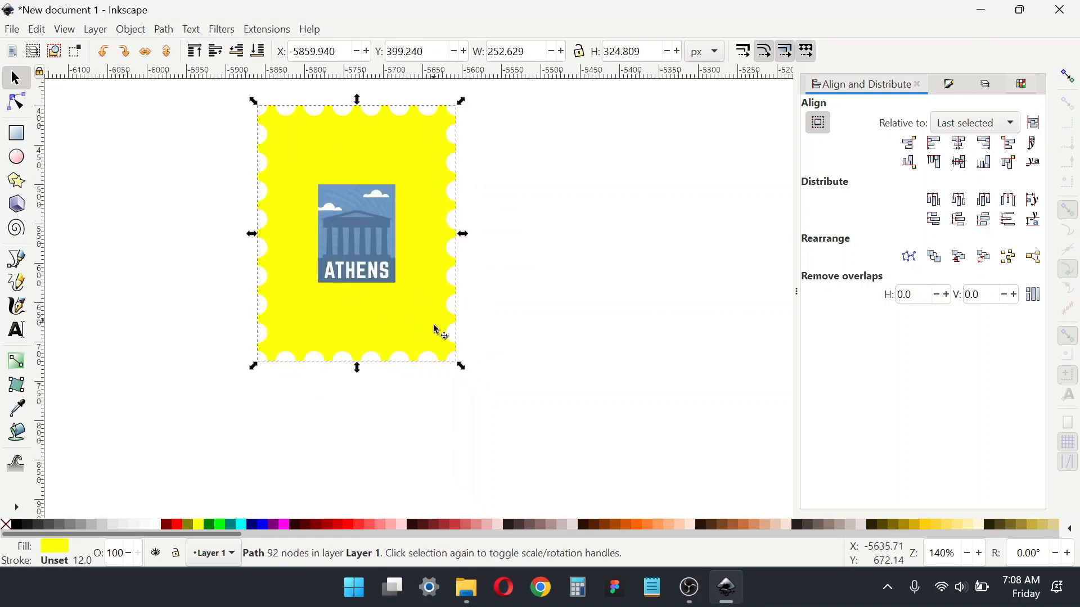
{"action": "left_click_drag", "start_coordinate": [464, 369], "coordinate": [423, 336]}
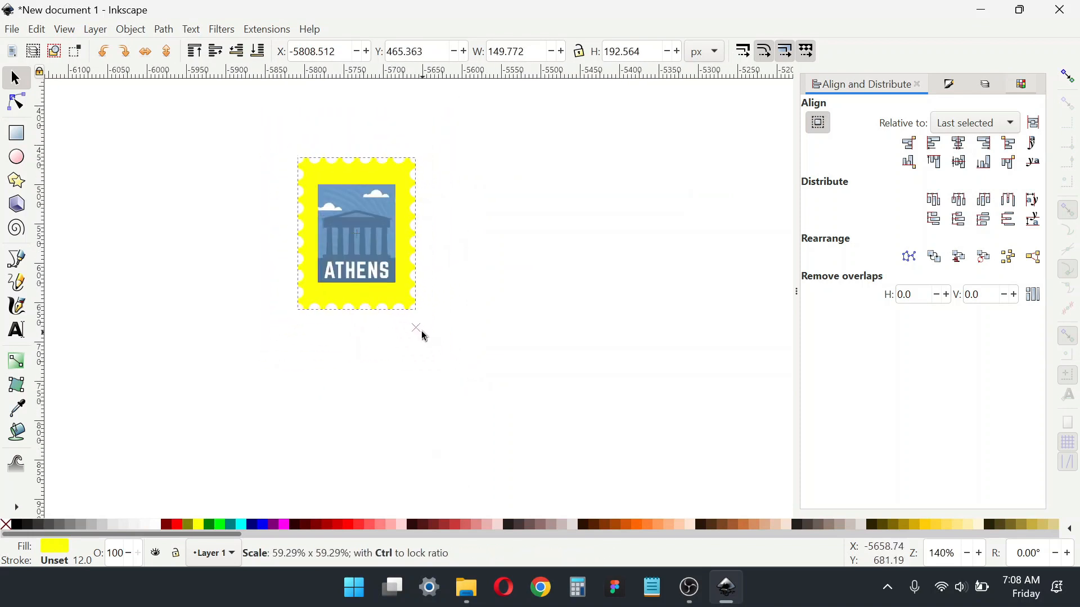
{"action": "scroll", "coordinate": [387, 242], "scroll_direction": "up", "scroll_amount": 2}
{"action": "left_click_drag", "start_coordinate": [381, 248], "coordinate": [454, 306]}
{"action": "left_click_drag", "start_coordinate": [516, 446], "coordinate": [497, 435]}
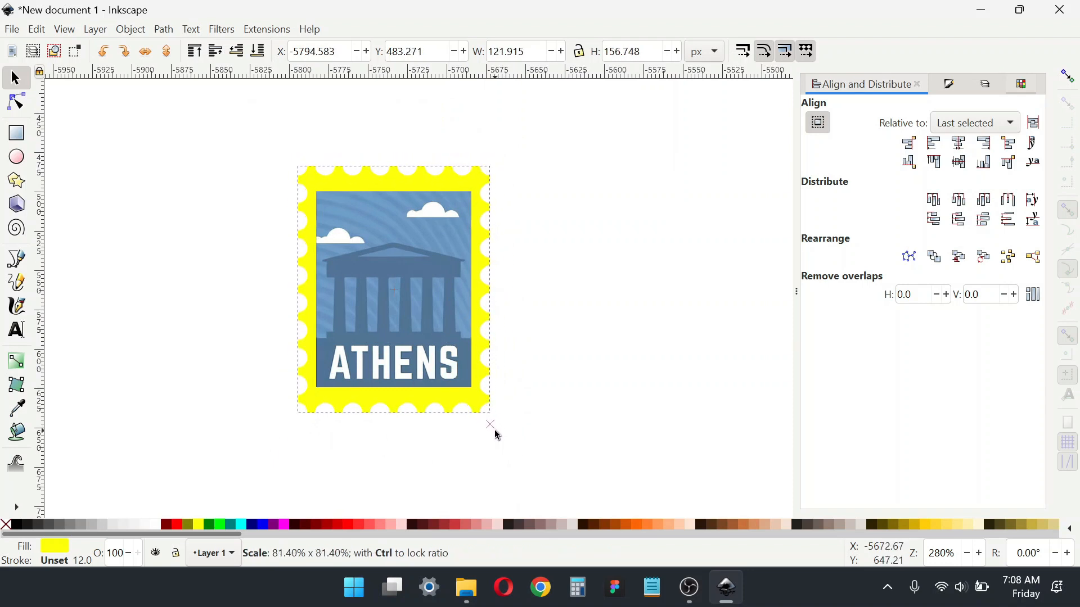
{"action": "left_click_drag", "start_coordinate": [497, 435], "coordinate": [494, 434]}
Step: Select all six stacked images and stretch them vertically about their center to a height of about 131 px
{"action": "left_click_drag", "start_coordinate": [547, 397], "coordinate": [283, 183]}
{"action": "scroll", "coordinate": [380, 192], "scroll_direction": "up", "scroll_amount": 1}
{"action": "left_click_drag", "start_coordinate": [401, 196], "coordinate": [400, 180]}
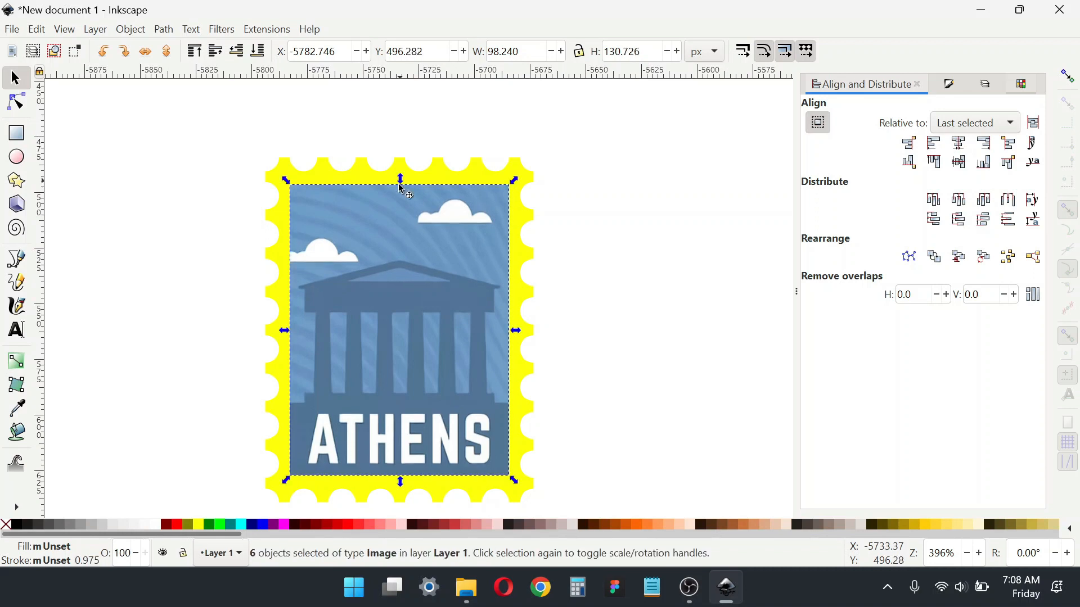
{"action": "scroll", "coordinate": [378, 214], "scroll_direction": "down", "scroll_amount": 1}
{"action": "left_click", "coordinate": [527, 286]}
Step: Spread the stacked images into two rows of three, keeping England on the yellow stamp shape
{"action": "left_click_drag", "start_coordinate": [406, 298], "coordinate": [480, 272]}
{"action": "scroll", "coordinate": [337, 280], "scroll_direction": "down", "scroll_amount": 1}
{"action": "left_click_drag", "start_coordinate": [340, 270], "coordinate": [636, 272]}
{"action": "left_click", "coordinate": [346, 293]}
{"action": "left_click_drag", "start_coordinate": [325, 277], "coordinate": [324, 434]}
{"action": "left_click", "coordinate": [330, 264]}
{"action": "left_click_drag", "start_coordinate": [335, 224], "coordinate": [472, 437]}
{"action": "left_click_drag", "start_coordinate": [361, 240], "coordinate": [600, 438]}
Step: Change the fill of the stamp shape behind the England image from yellow to light gray
{"action": "scroll", "coordinate": [347, 150], "scroll_direction": "up", "scroll_amount": 1}
{"action": "left_click", "coordinate": [382, 140]}
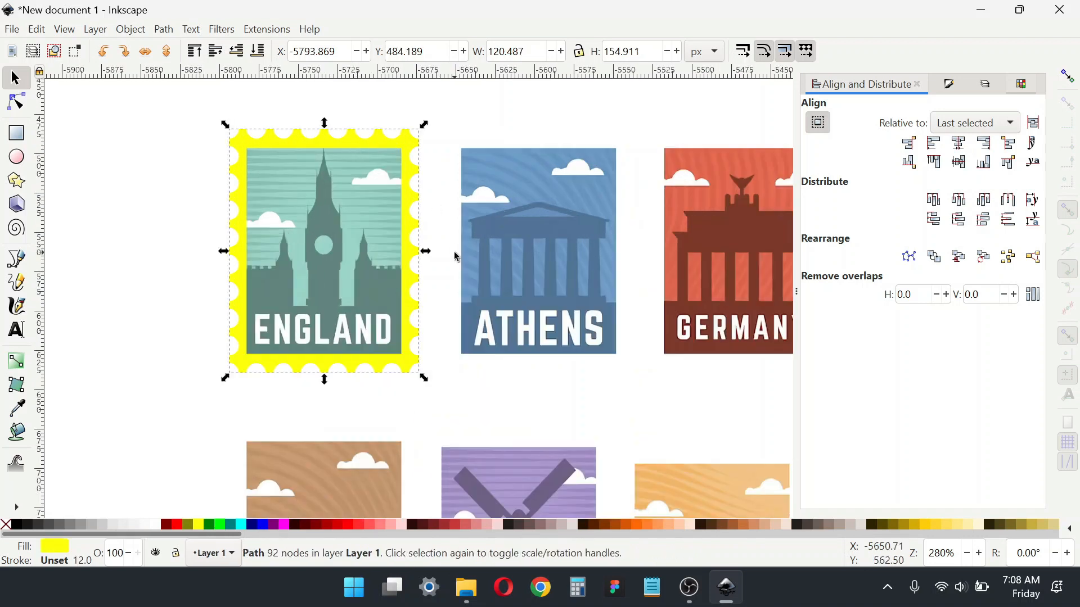
{"action": "left_click", "coordinate": [143, 524]}
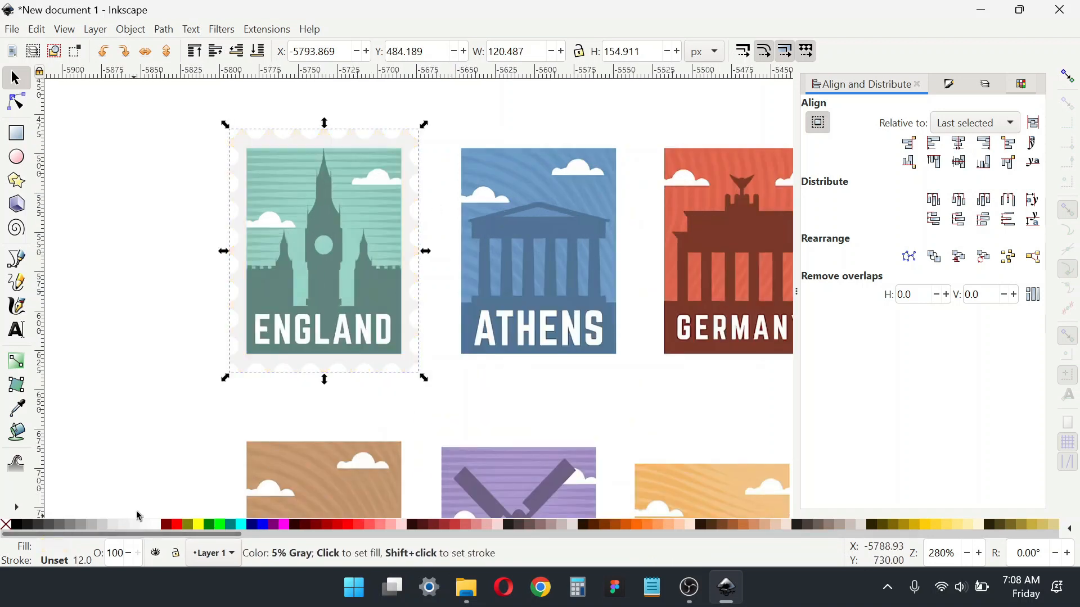
{"action": "left_click", "coordinate": [119, 525]}
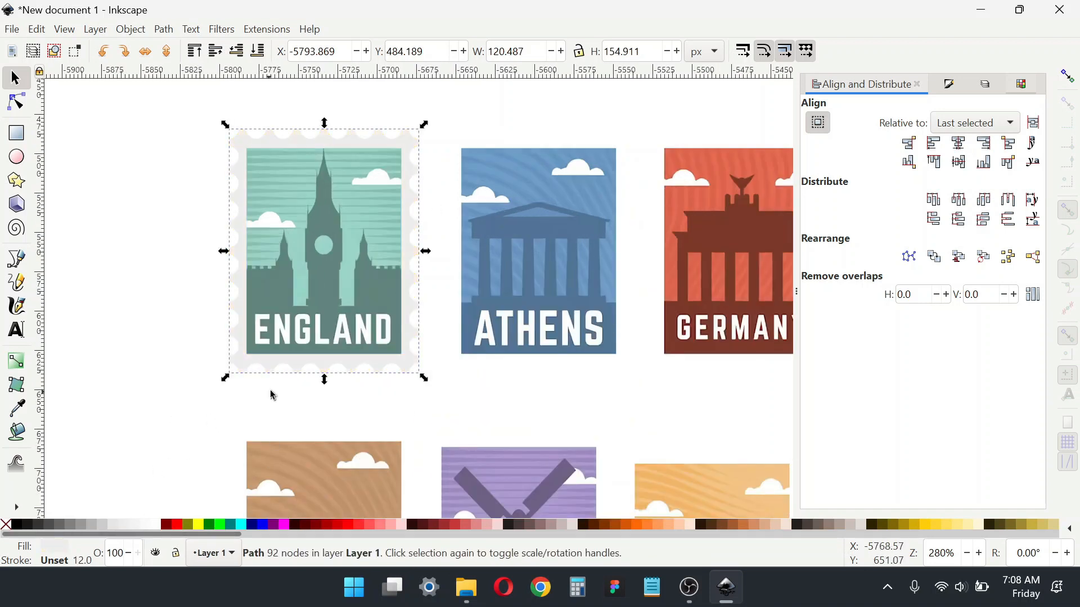
{"action": "left_click_drag", "start_coordinate": [269, 387], "coordinate": [259, 365]}
{"action": "left_click_drag", "start_coordinate": [266, 275], "coordinate": [254, 312]}
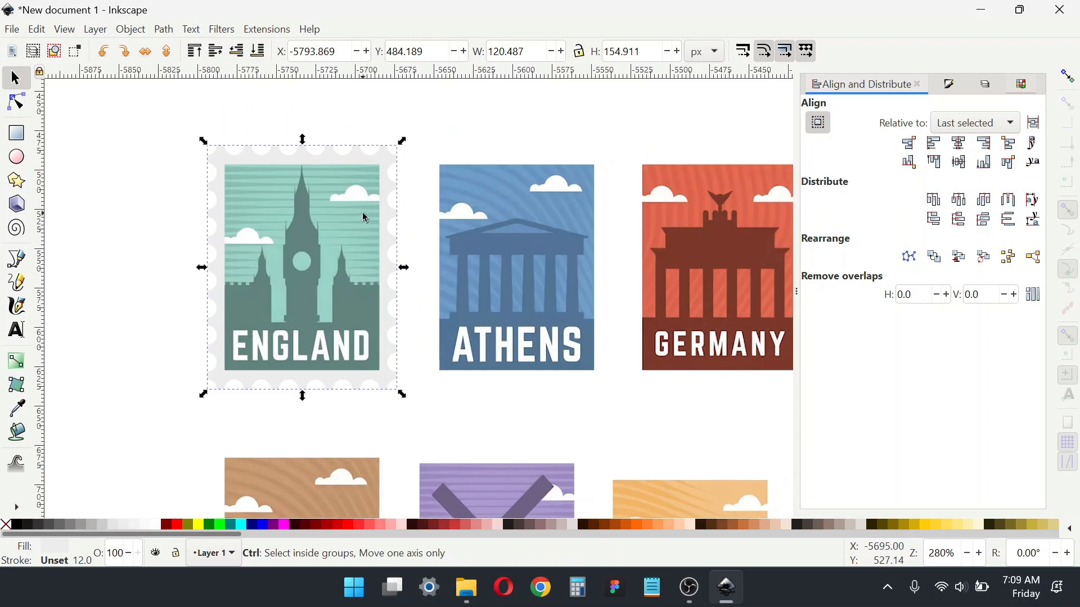
Step: Duplicate the gray stamp shape, center it horizontally on the Athens image and lower it to the bottom behind the image
{"action": "key", "text": "ctrl+d"}
{"action": "left_click", "coordinate": [545, 234], "text": "shift"}
{"action": "key", "text": "ctrl+shift+a"}
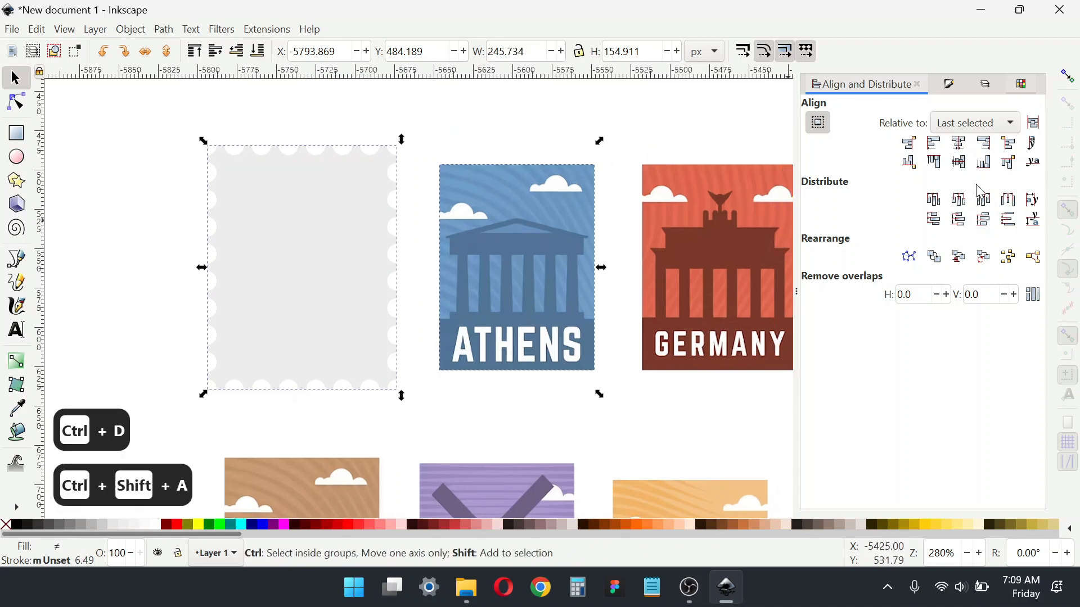
{"action": "left_click", "coordinate": [959, 144]}
{"action": "left_click", "coordinate": [522, 164]}
{"action": "left_click", "coordinate": [488, 161]}
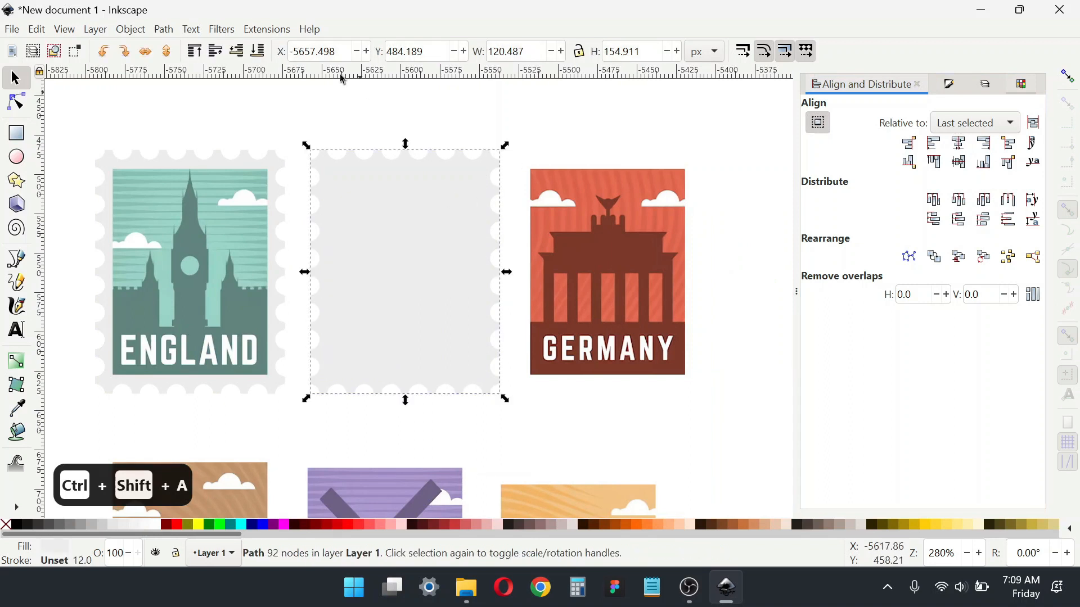
{"action": "left_click", "coordinate": [257, 51]}
{"action": "left_click", "coordinate": [544, 129]}
Step: Duplicate the gray stamp shape behind the Athens image for the Germany image
{"action": "left_click", "coordinate": [489, 162]}
{"action": "key", "text": "ctrl+d"}
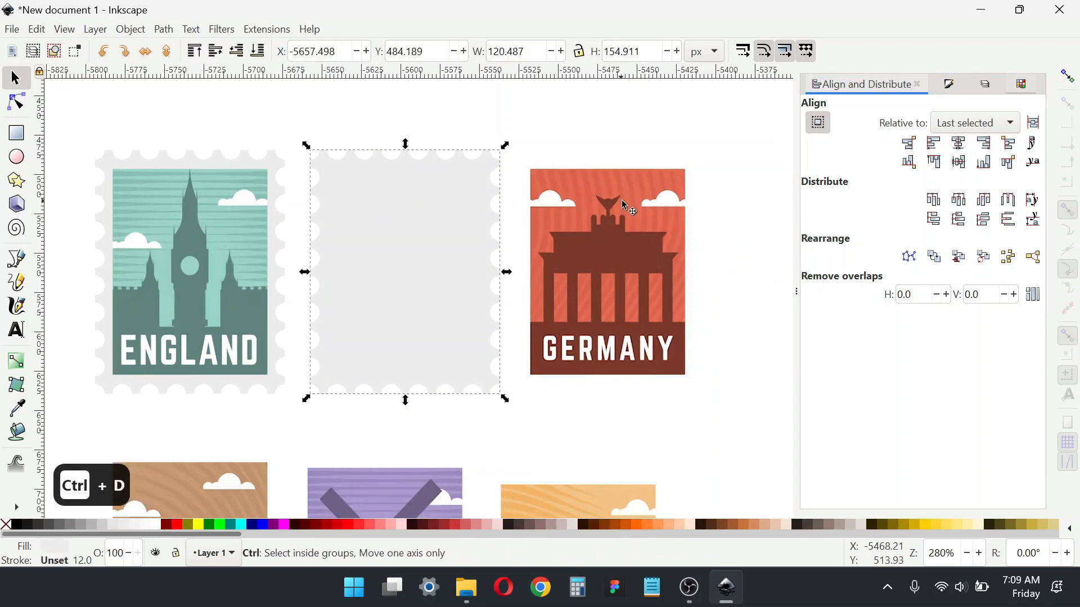